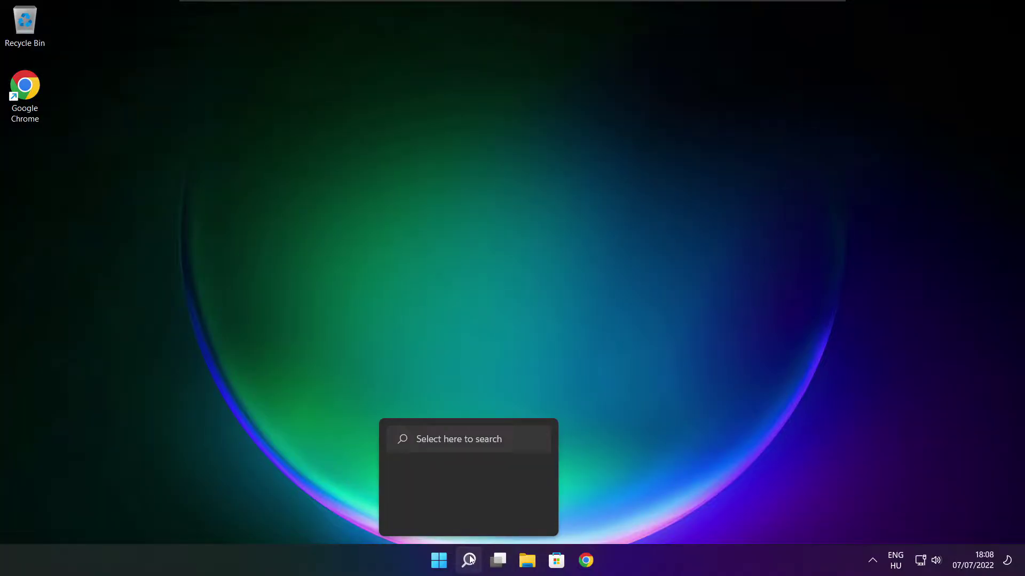
Step: Search Windows for 'device manager'
{"action": "left_click", "coordinate": [470, 561]}
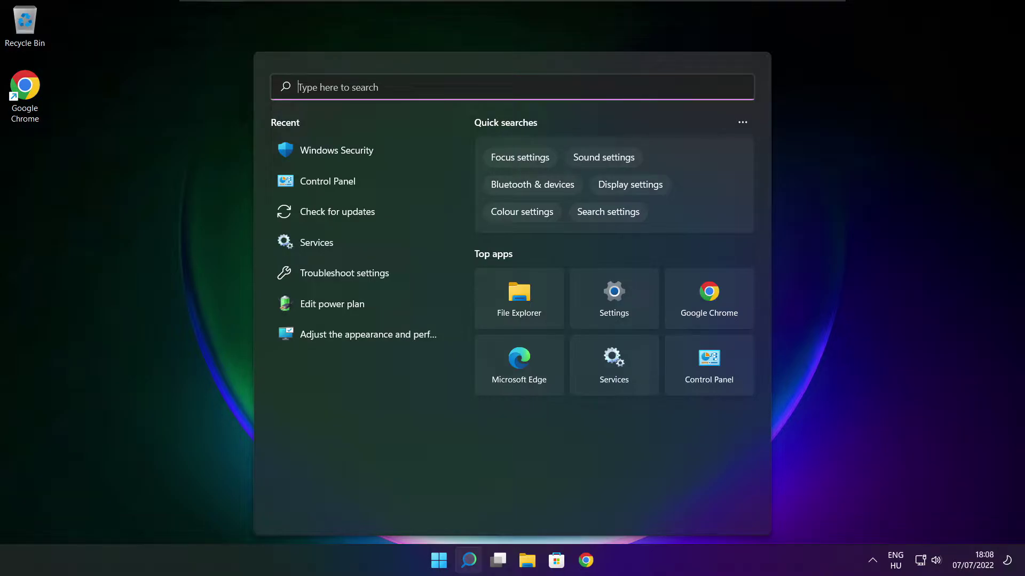
{"action": "type", "text": "device"}
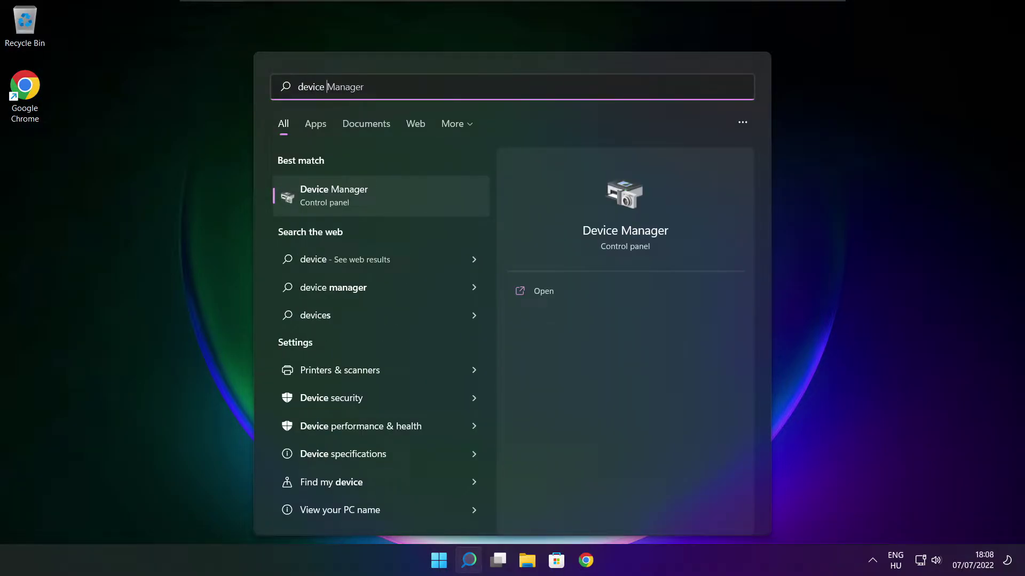
{"action": "type", "text": " manag"}
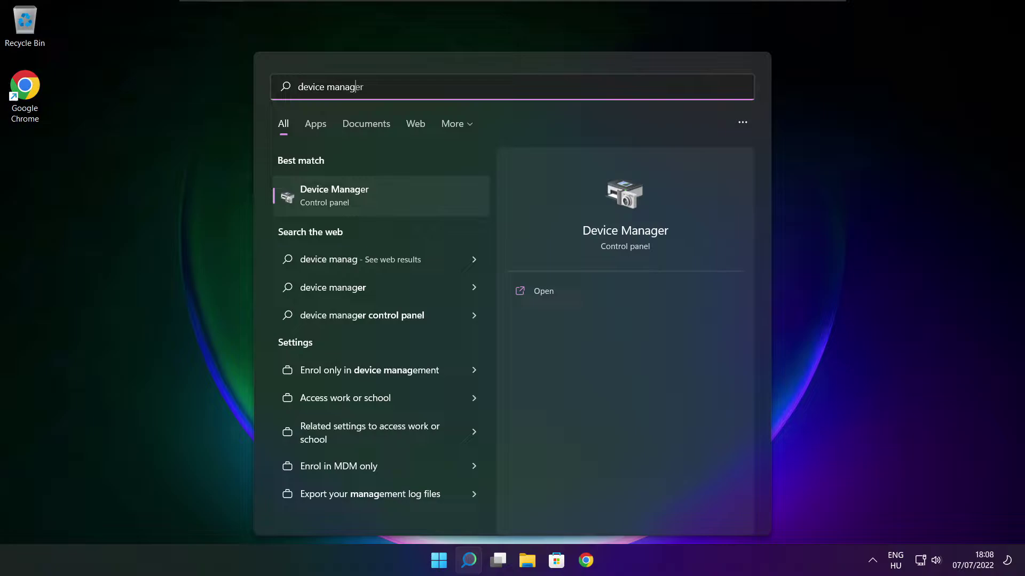
{"action": "type", "text": "er"}
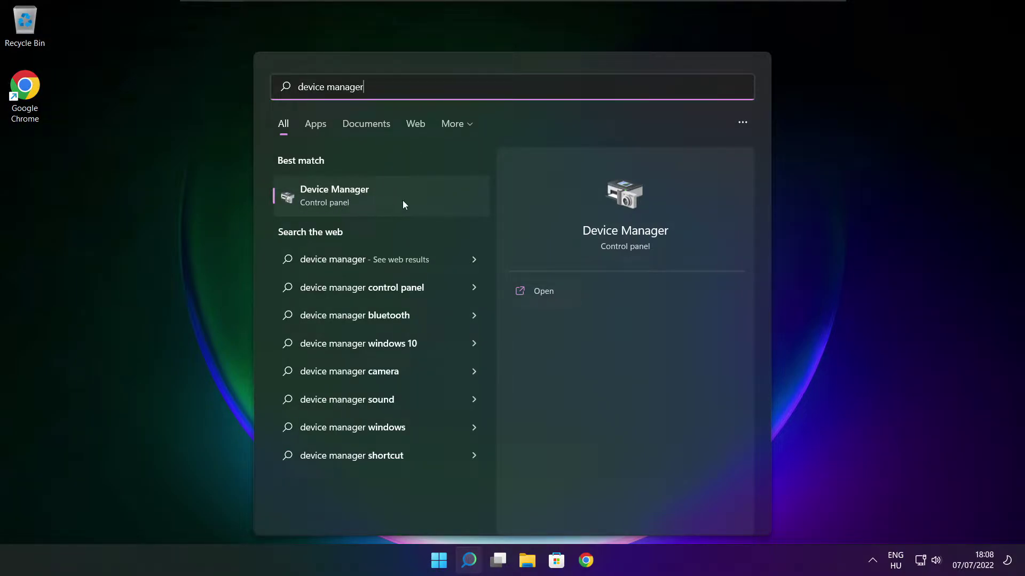
Step: Open Device Manager maximized and expand the Display adaptors category
{"action": "left_click", "coordinate": [421, 204]}
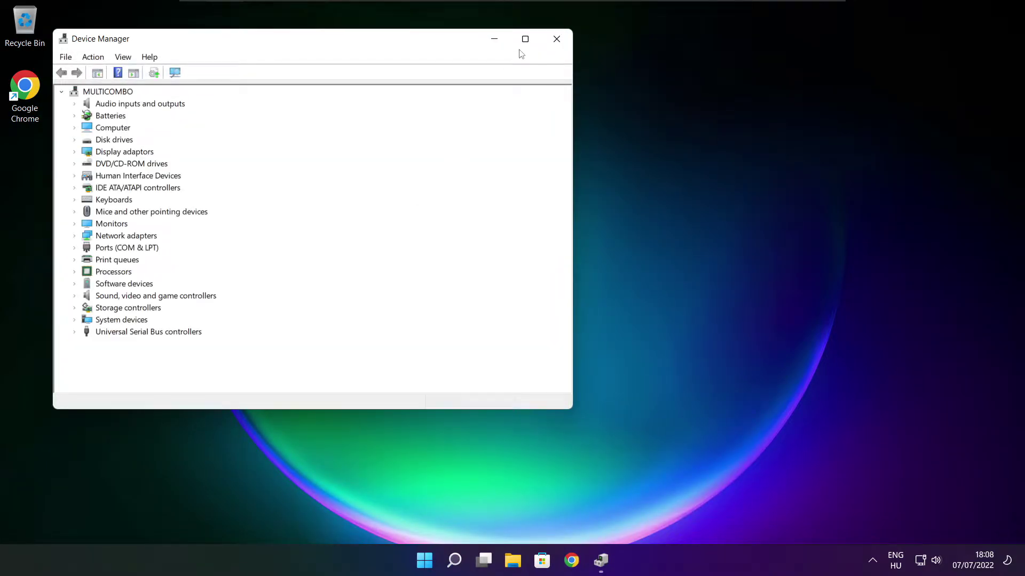
{"action": "left_click", "coordinate": [525, 40]}
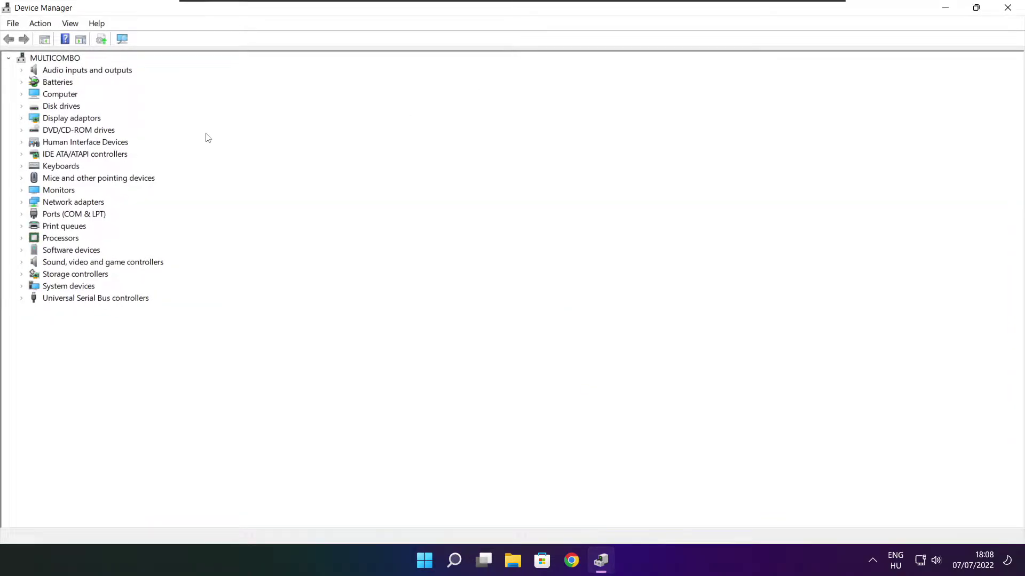
{"action": "left_click", "coordinate": [31, 121]}
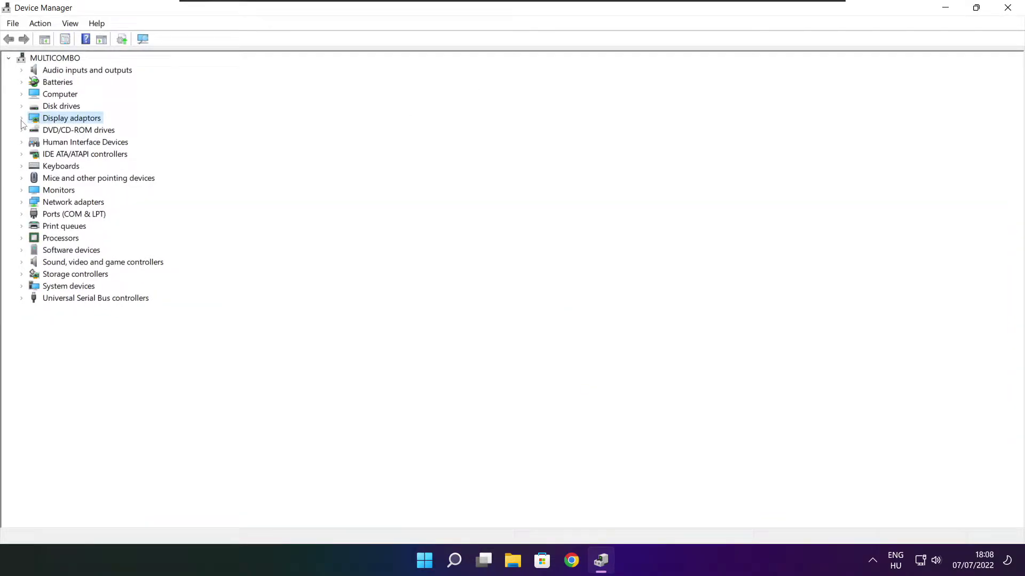
{"action": "left_click", "coordinate": [22, 120]}
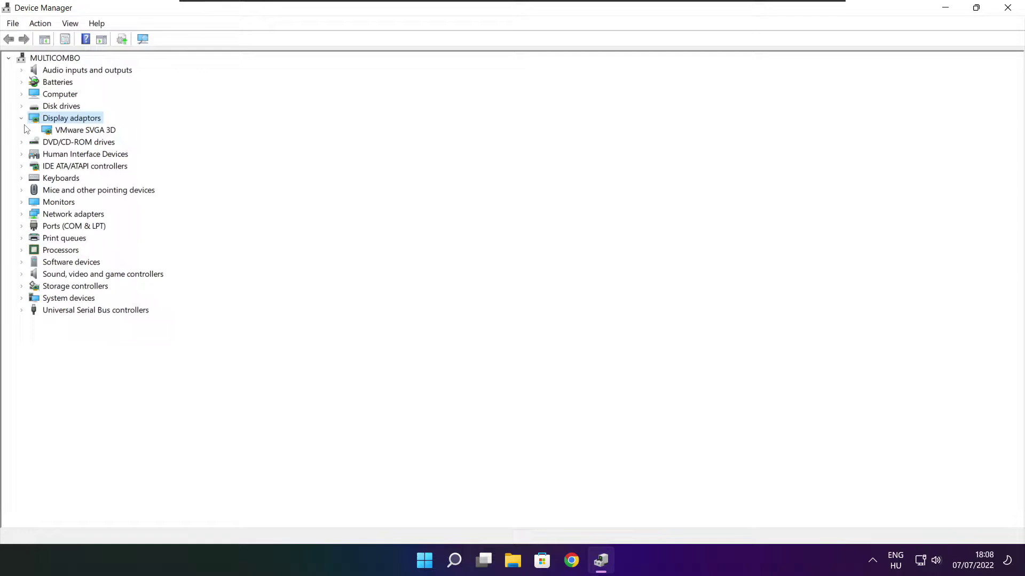
Step: Run an automatic driver search for VMware SVGA 3D, confirming the best driver is installed
{"action": "left_click", "coordinate": [101, 132]}
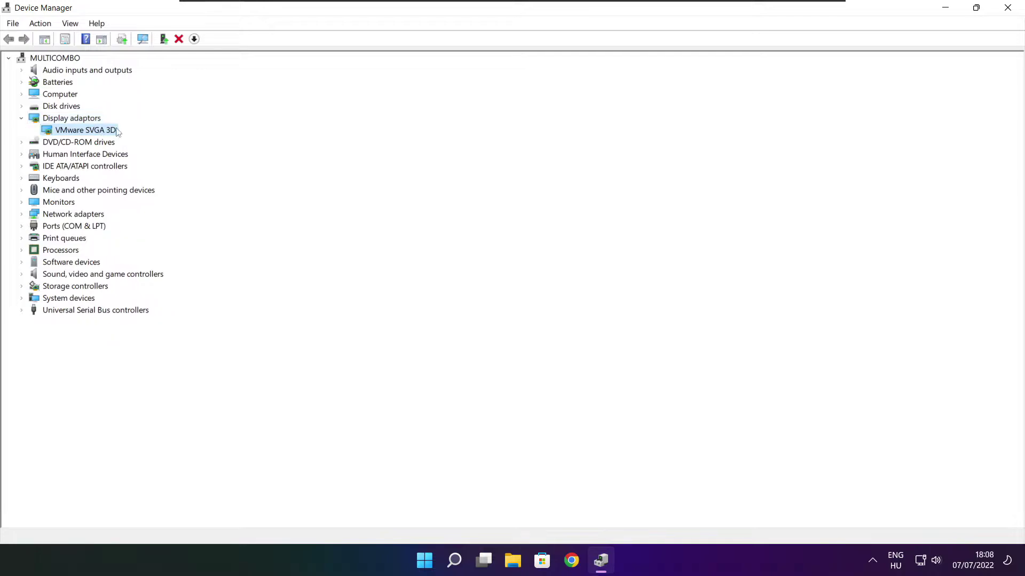
{"action": "right_click", "coordinate": [73, 132]}
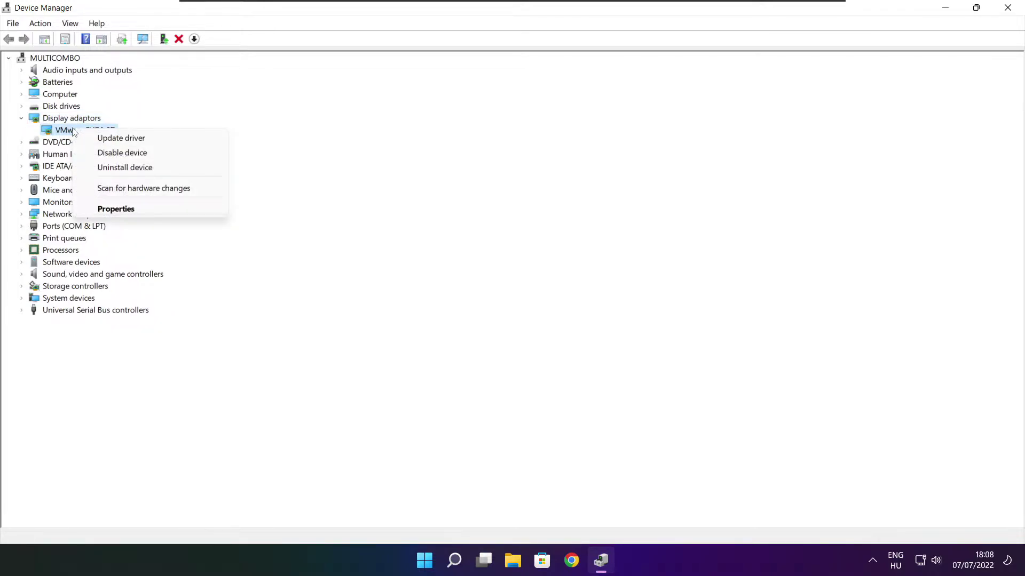
{"action": "left_click", "coordinate": [148, 140]}
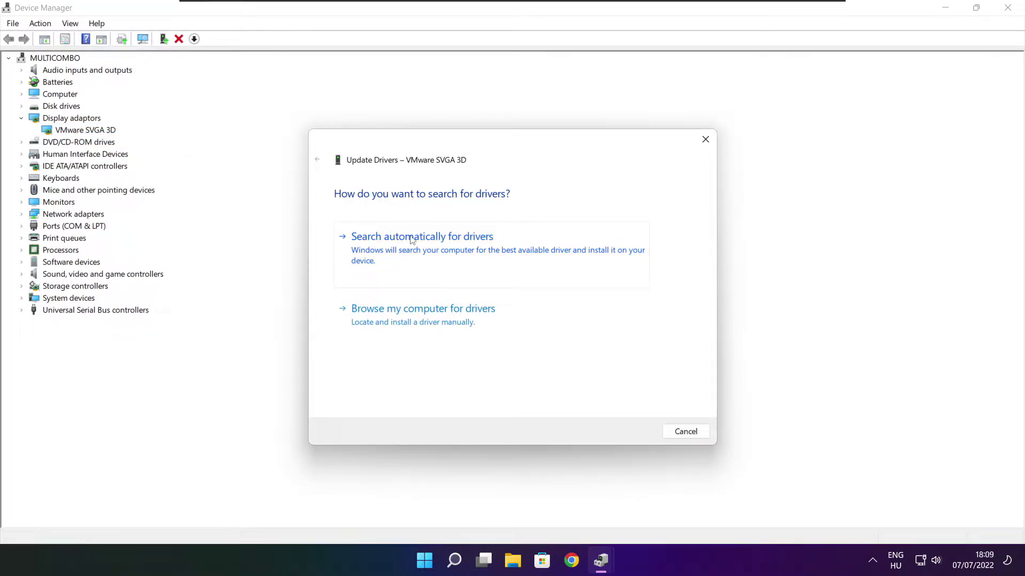
{"action": "left_click", "coordinate": [471, 257]}
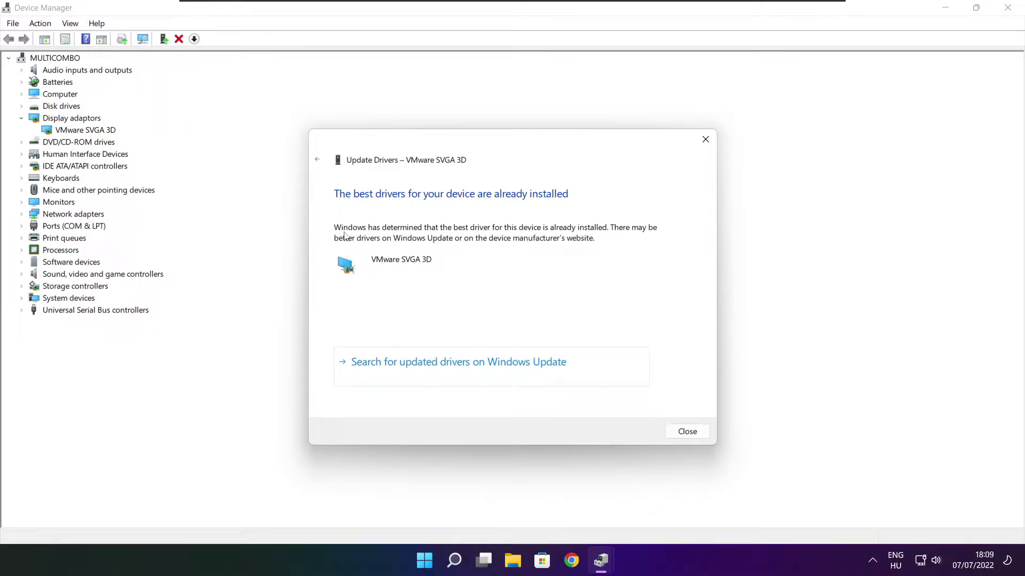
{"action": "left_click", "coordinate": [687, 432]}
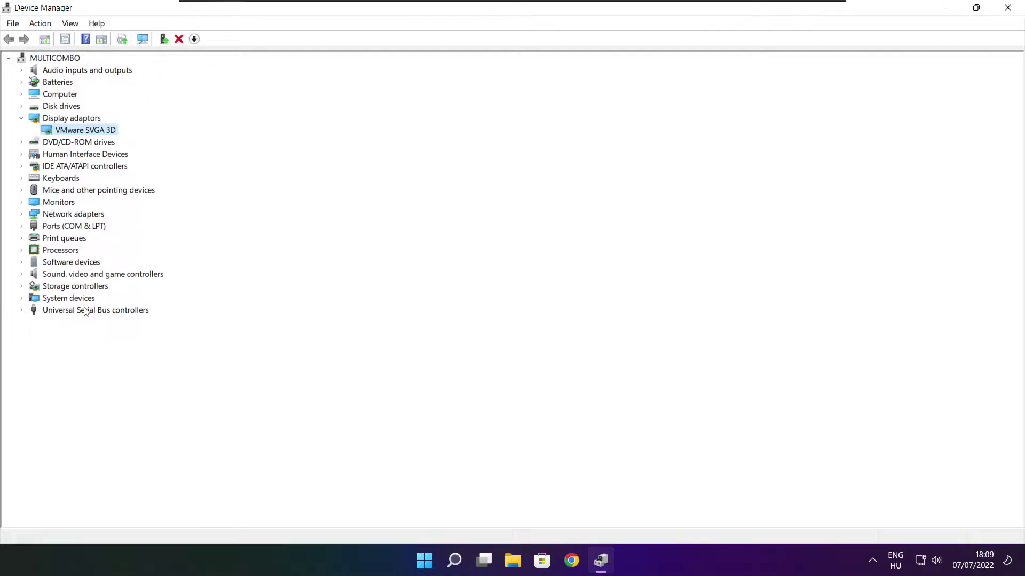
Step: Run an automatic driver search for the High Definition Audio Device under Sound, video and game controllers
{"action": "left_click", "coordinate": [35, 277]}
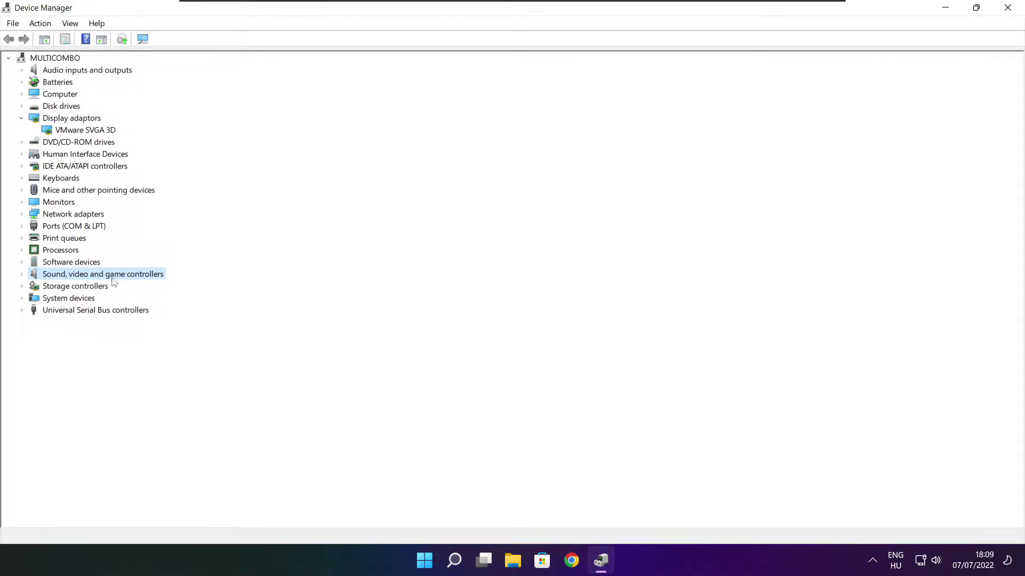
{"action": "left_click", "coordinate": [22, 275]}
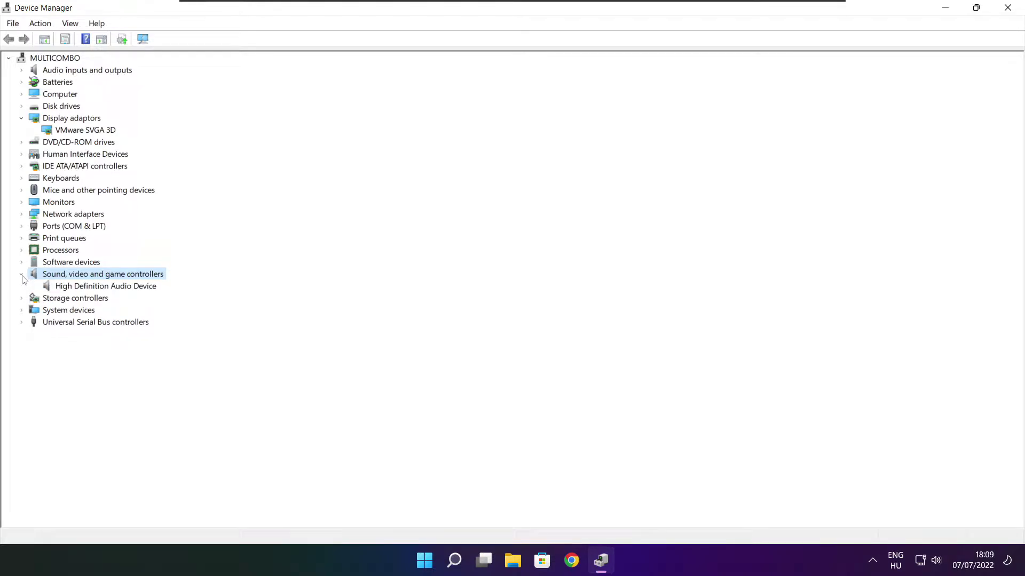
{"action": "left_click", "coordinate": [100, 288]}
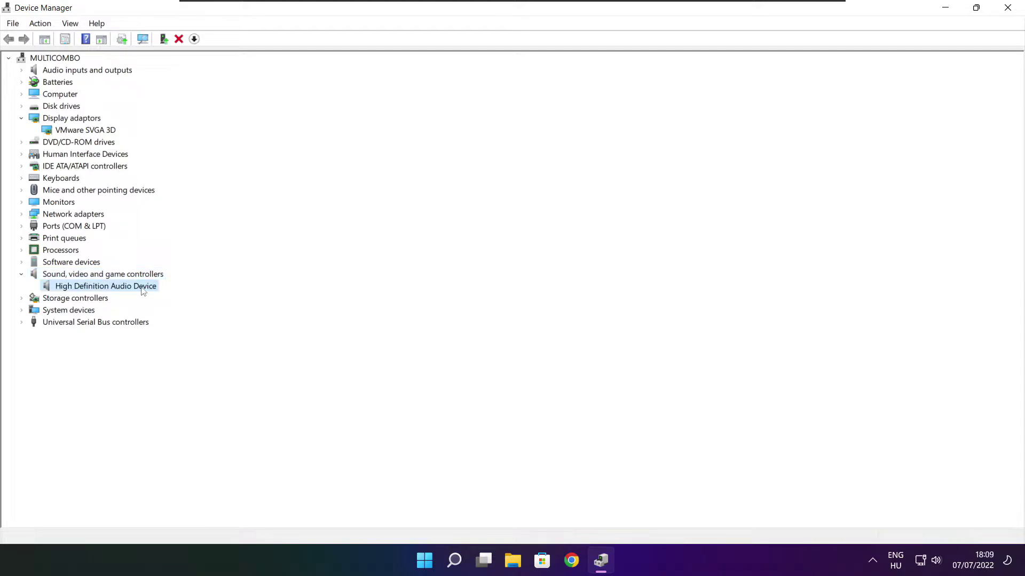
{"action": "right_click", "coordinate": [99, 288]}
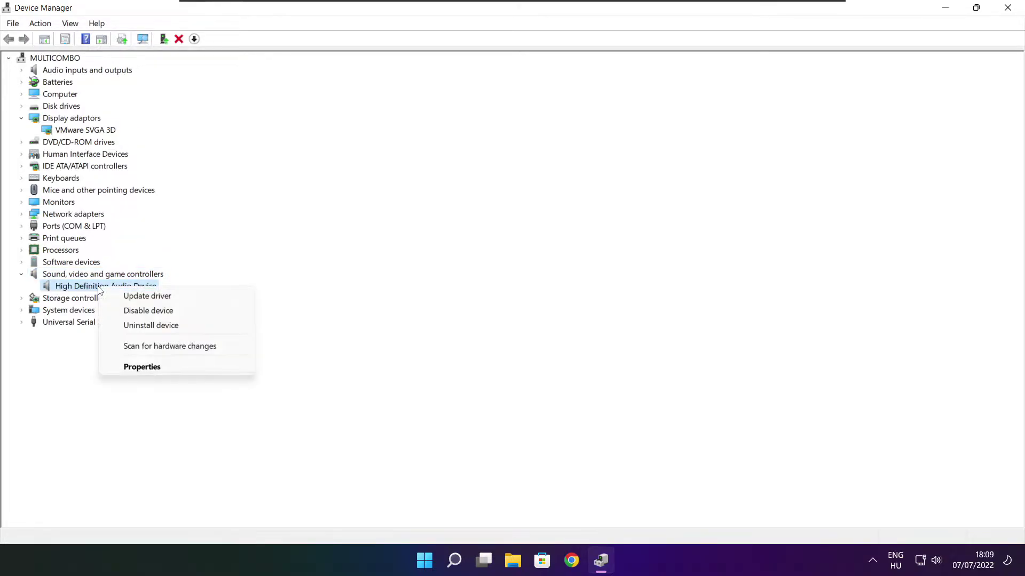
{"action": "left_click", "coordinate": [200, 300]}
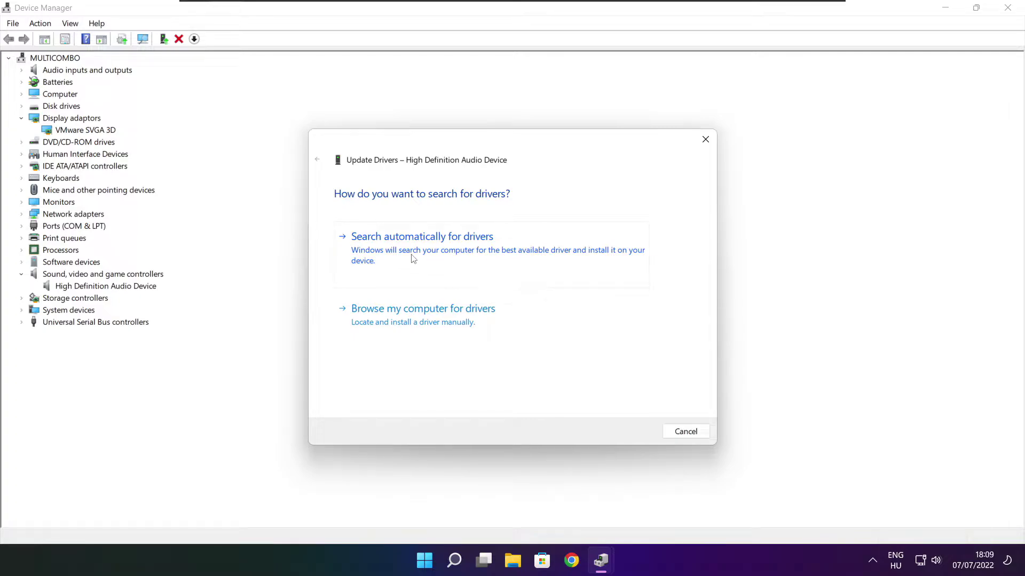
{"action": "left_click", "coordinate": [445, 254]}
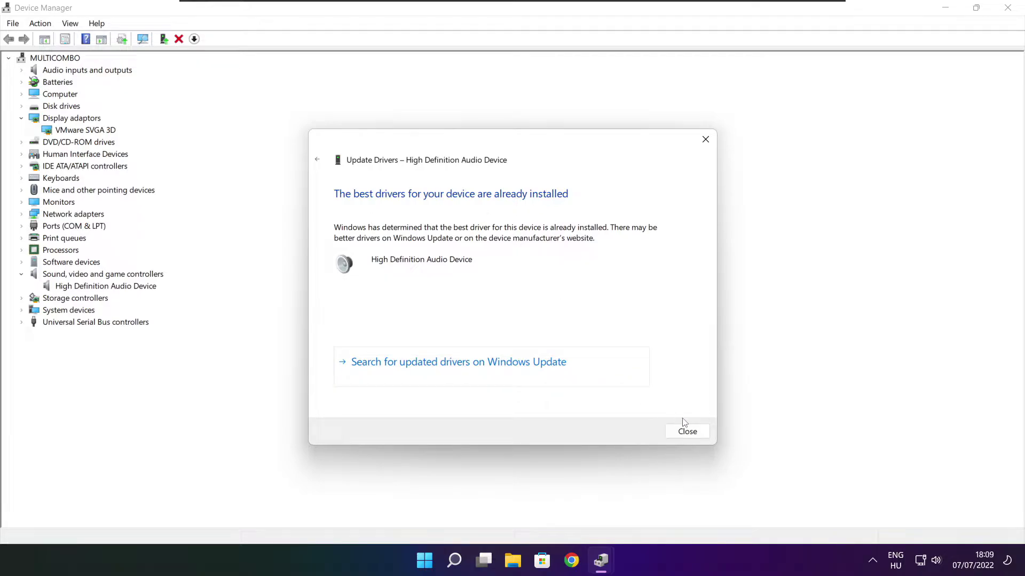
{"action": "left_click", "coordinate": [687, 433]}
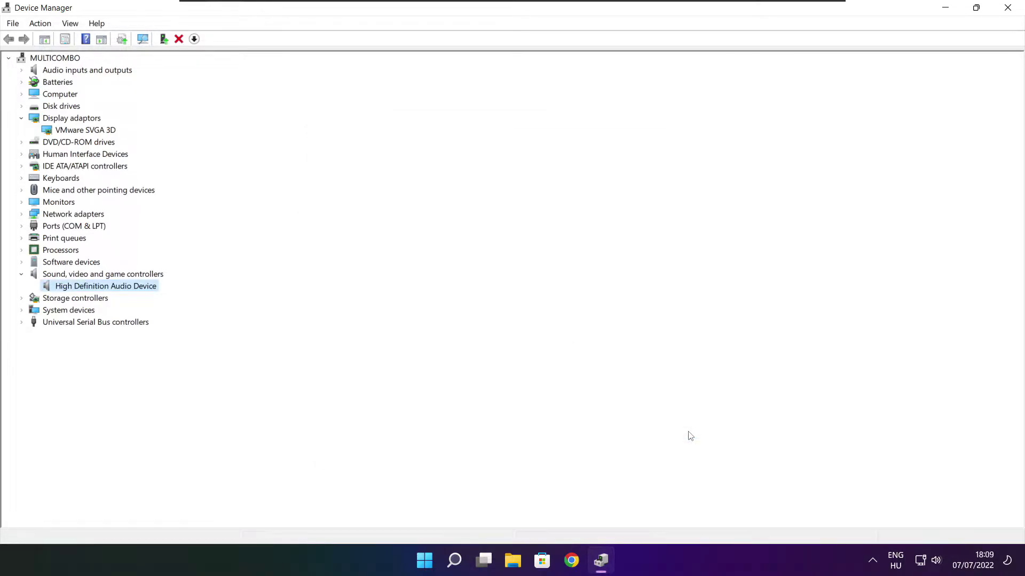
Step: Close Device Manager and open the Edit power plan settings from search
{"action": "left_click", "coordinate": [1009, 9]}
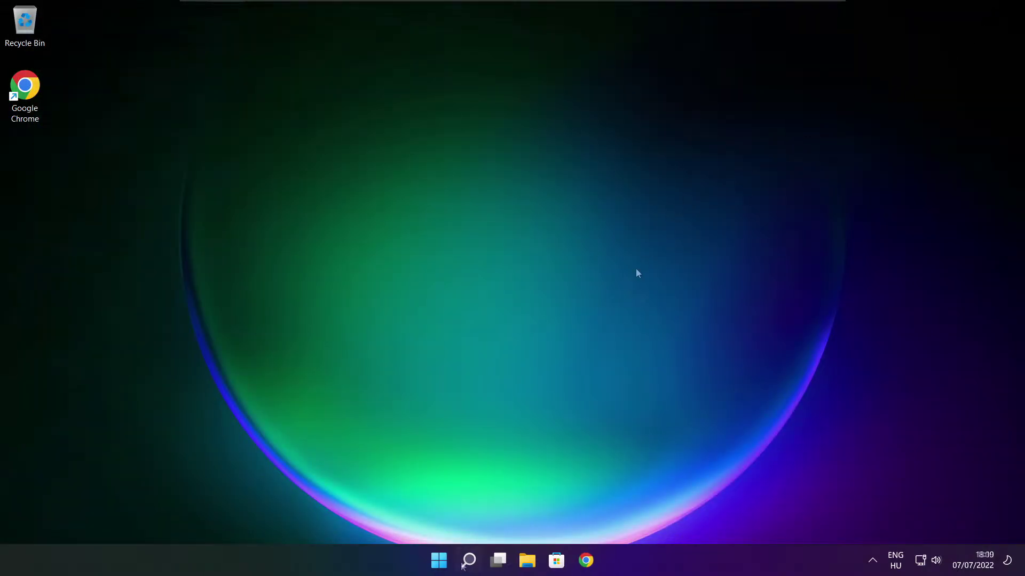
{"action": "left_click", "coordinate": [470, 562]}
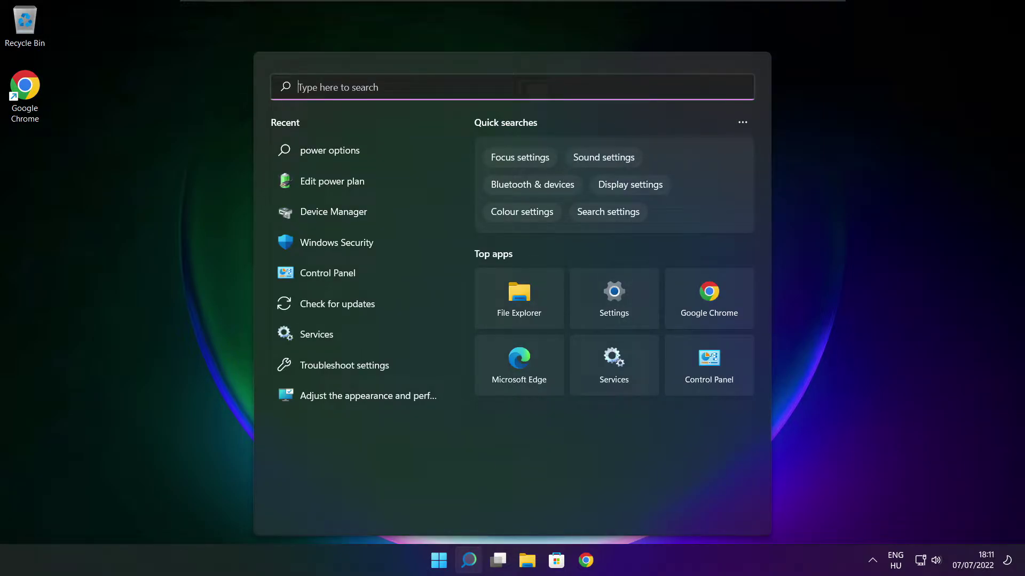
{"action": "type", "text": "edit p"}
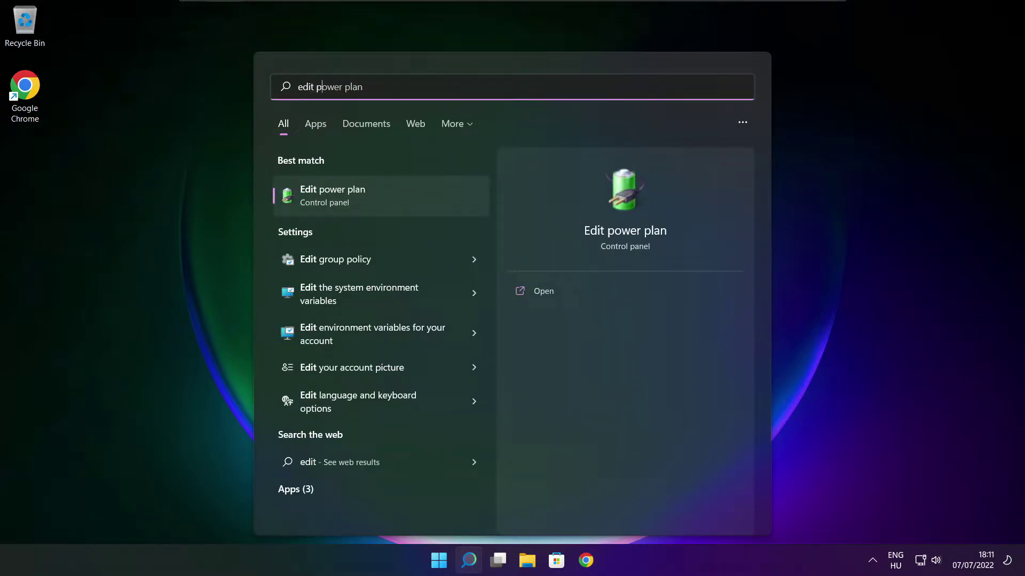
{"action": "type", "text": "ower plan"}
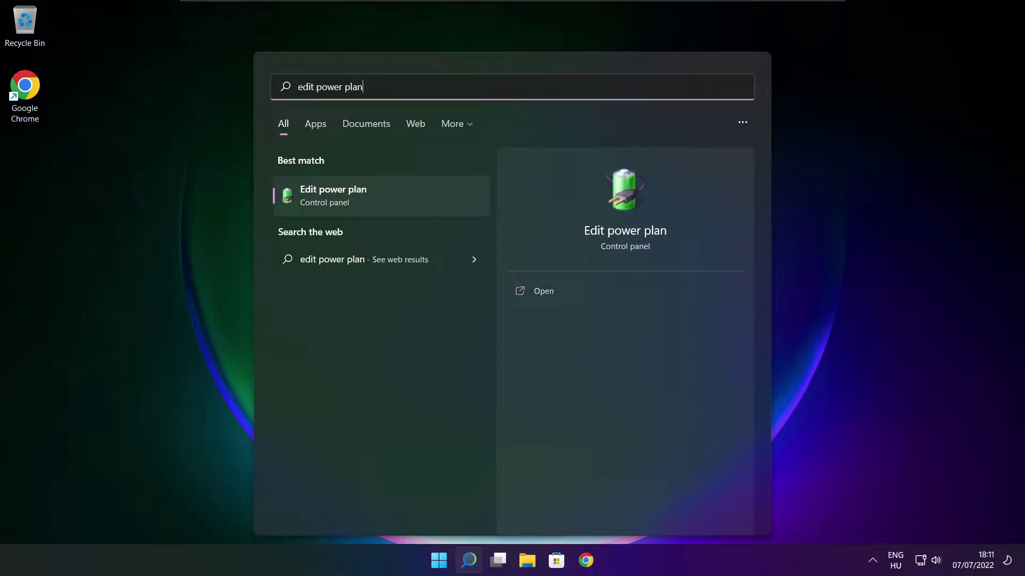
{"action": "left_click", "coordinate": [403, 199]}
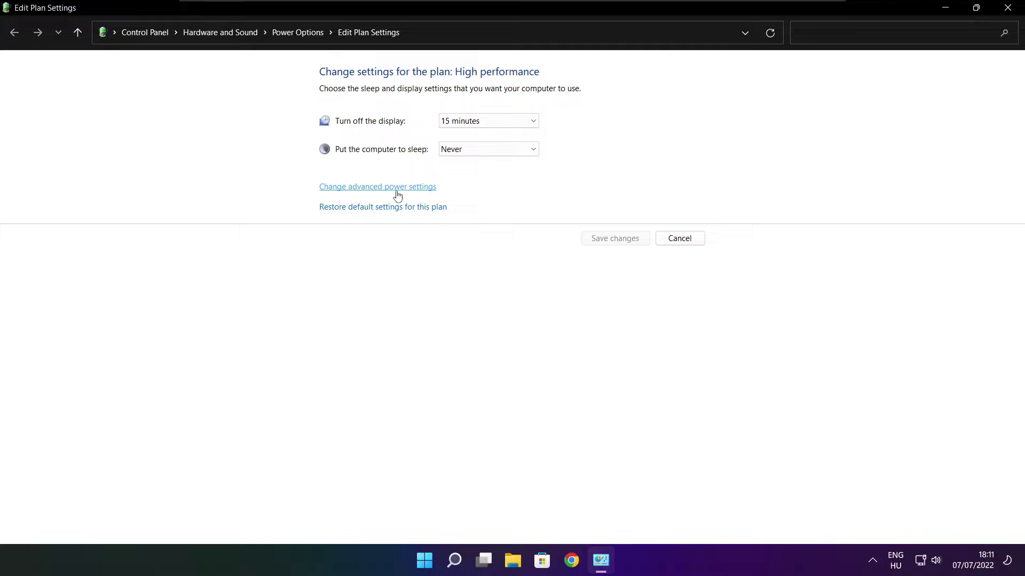
Step: Select the High performance power plan and close the Power Options window
{"action": "left_click", "coordinate": [305, 39]}
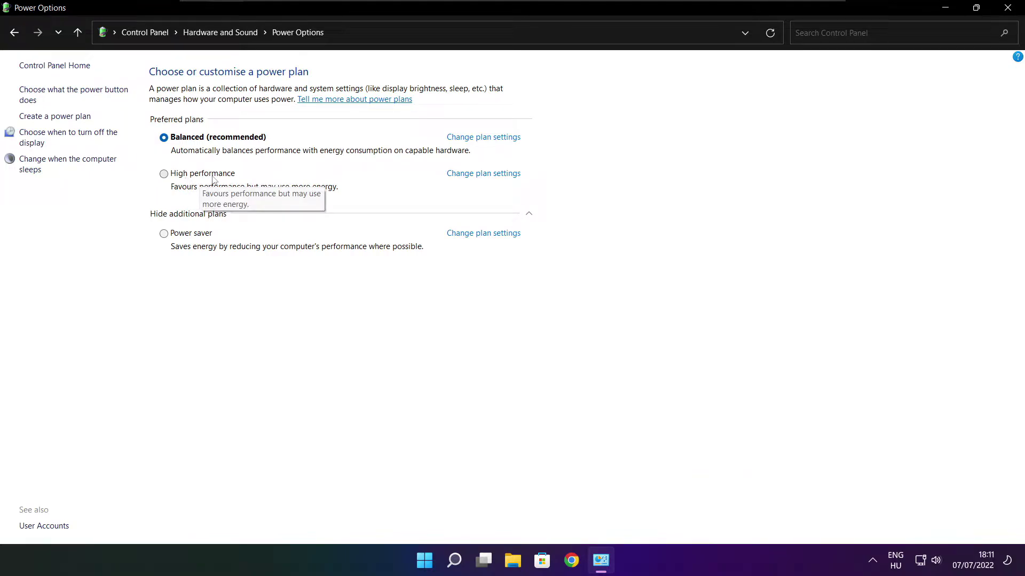
{"action": "left_click", "coordinate": [213, 177]}
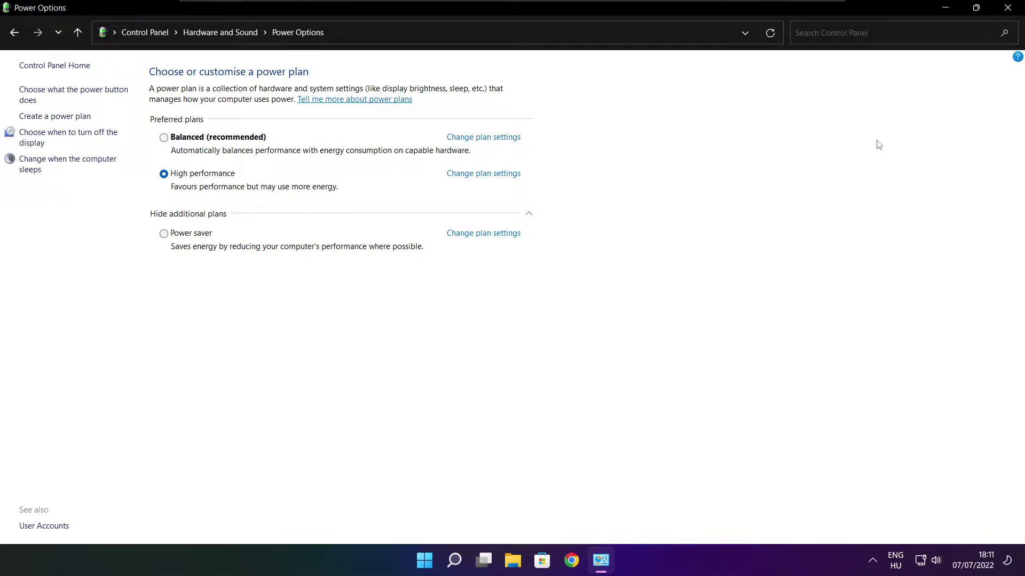
{"action": "left_click", "coordinate": [1009, 7]}
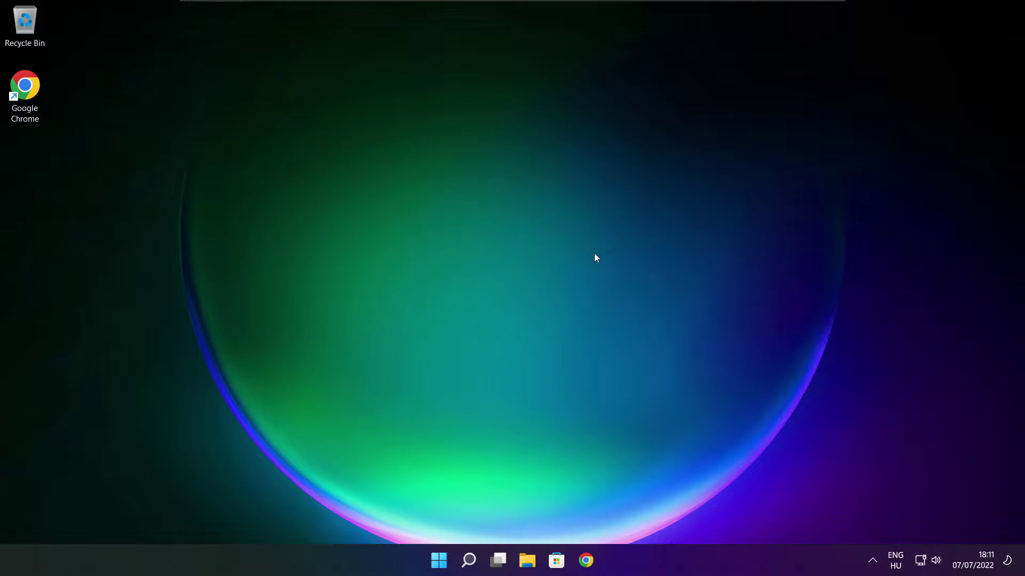
{"action": "left_click", "coordinate": [470, 560]}
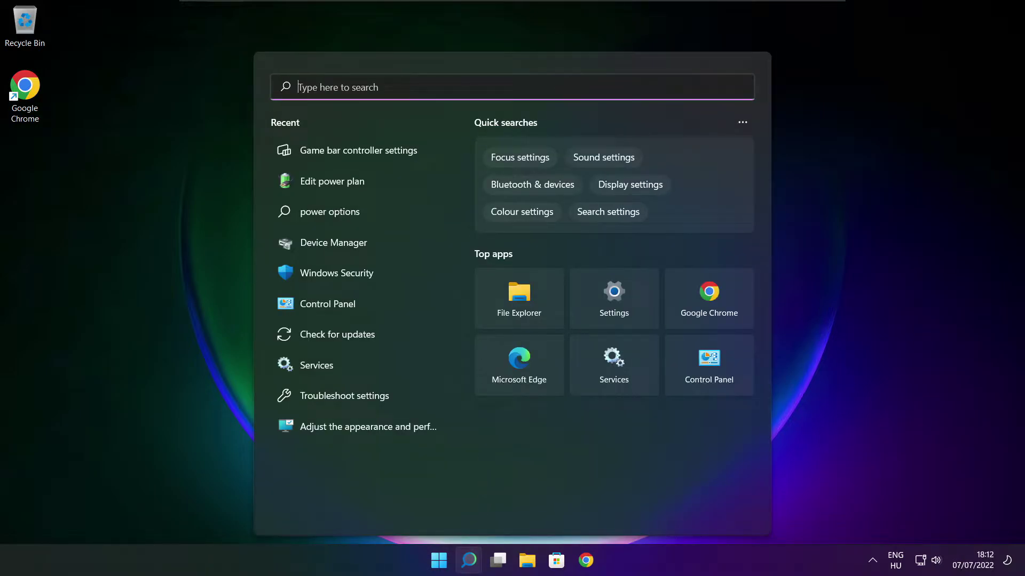
{"action": "type", "text": "ga"}
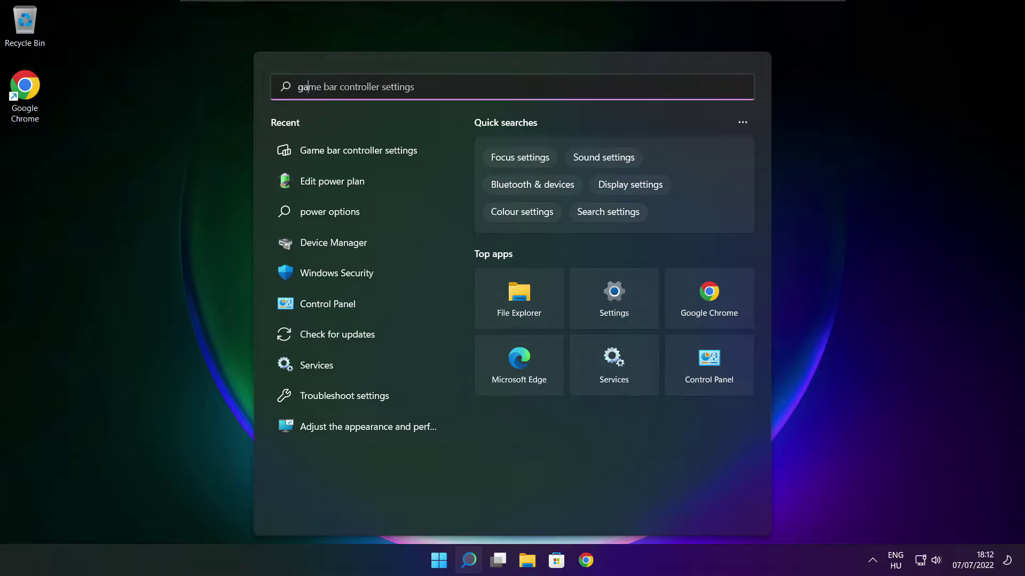
{"action": "type", "text": "me mode"}
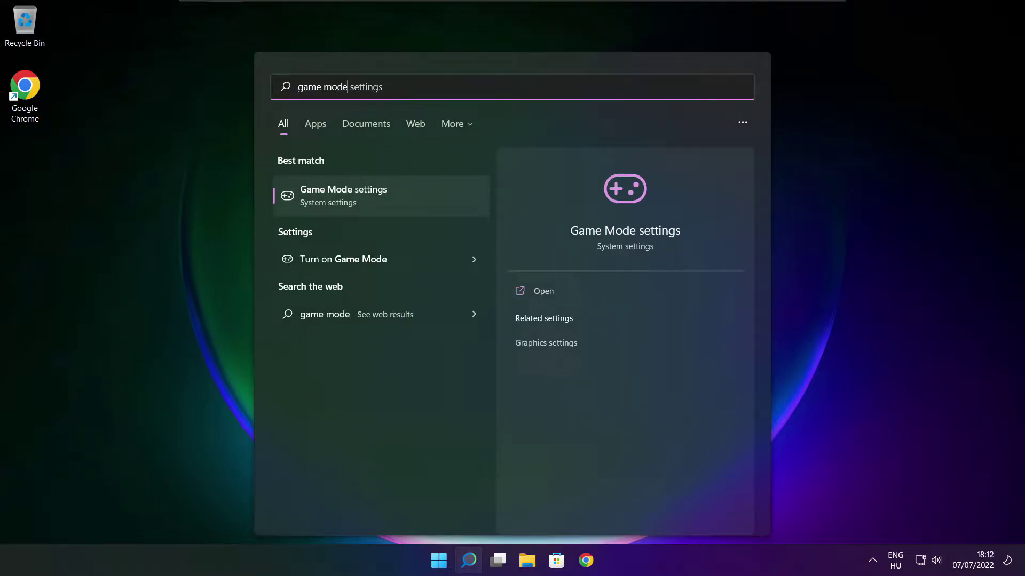
{"action": "left_click", "coordinate": [406, 196]}
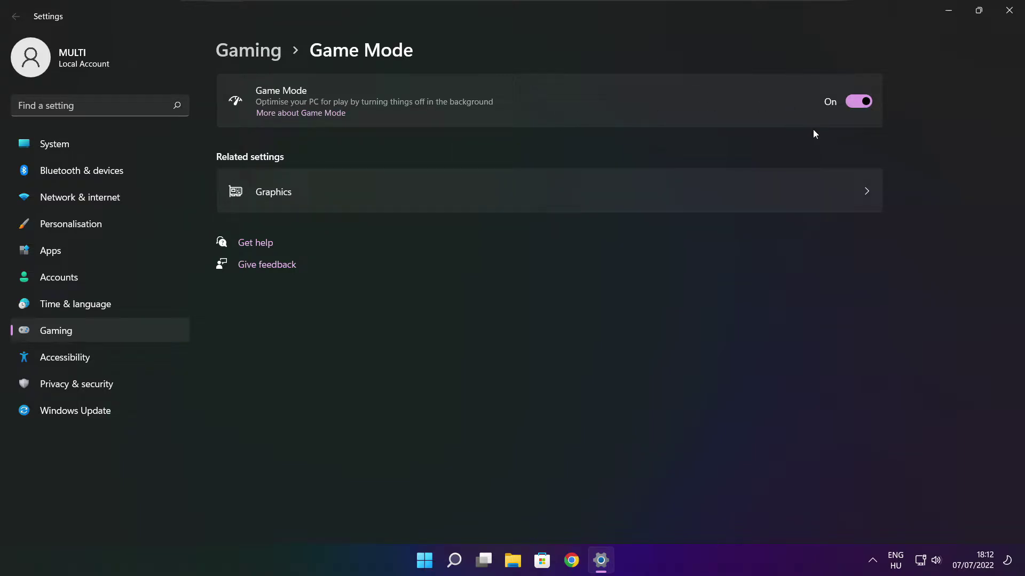
{"action": "left_click", "coordinate": [254, 56]}
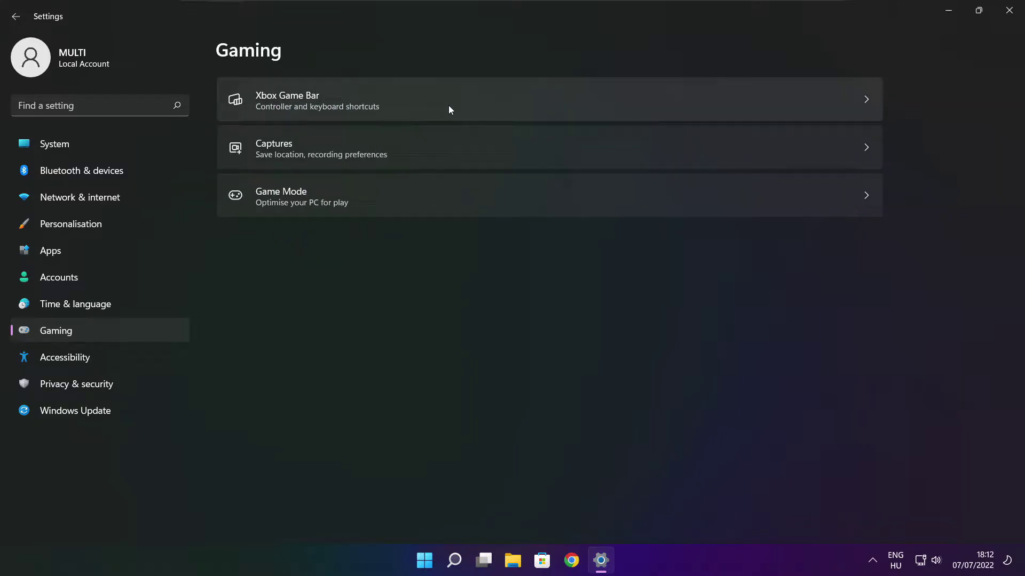
{"action": "left_click", "coordinate": [417, 109]}
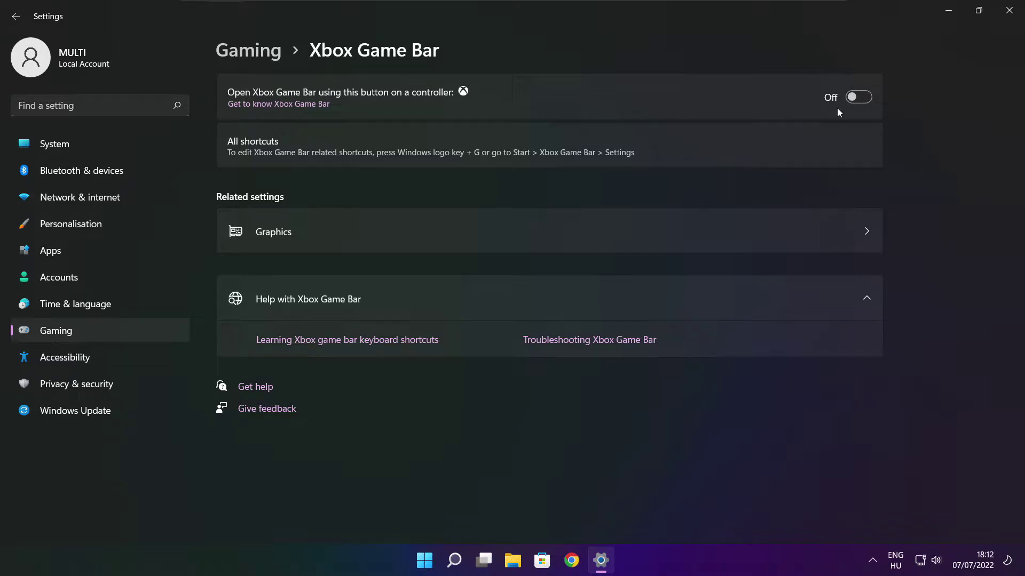
{"action": "left_click", "coordinate": [1009, 12]}
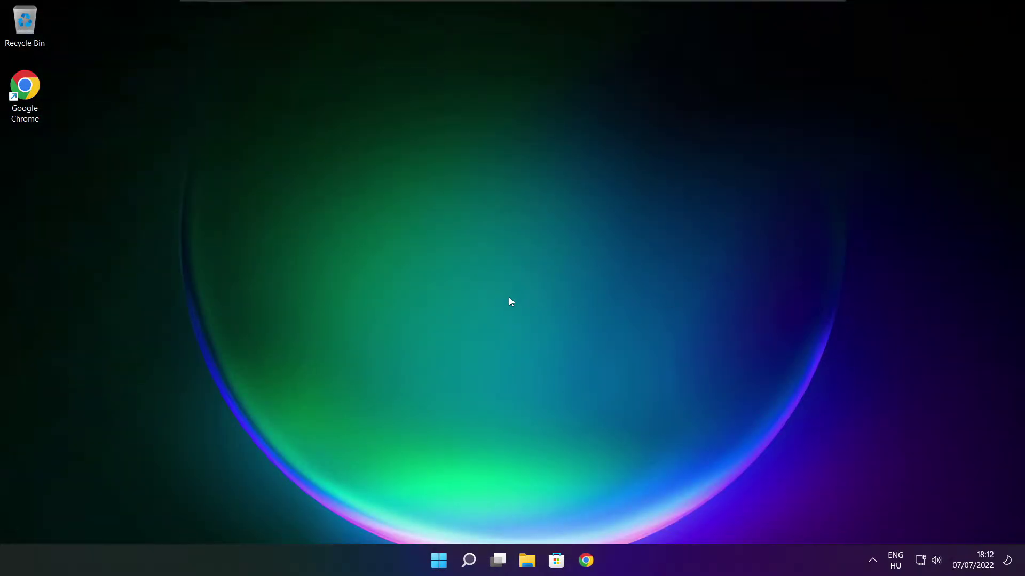
Step: Open Task Manager's Startup apps list from the Start button's context menu
{"action": "right_click", "coordinate": [441, 562]}
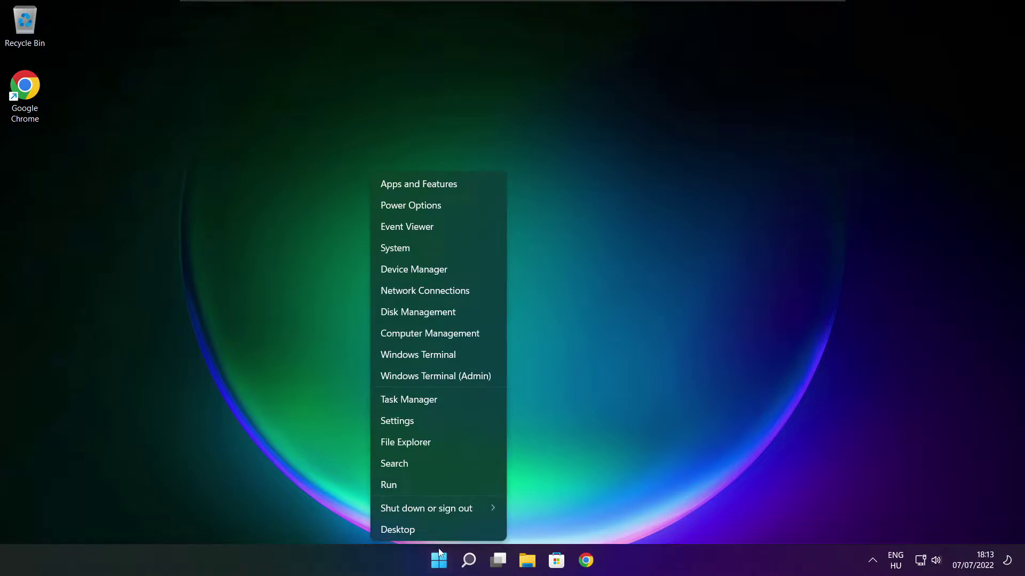
{"action": "left_click", "coordinate": [442, 400]}
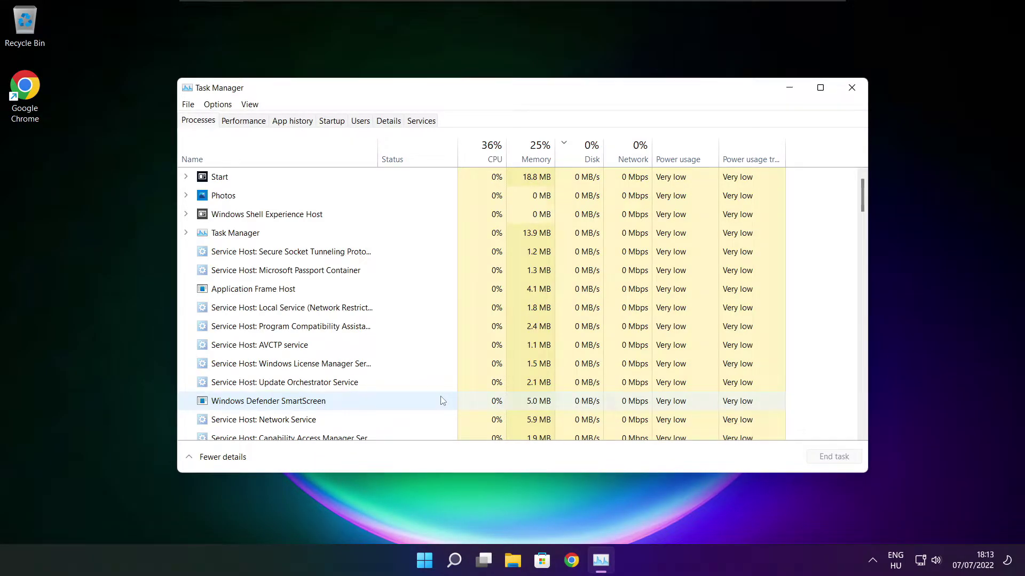
{"action": "left_click", "coordinate": [334, 124]}
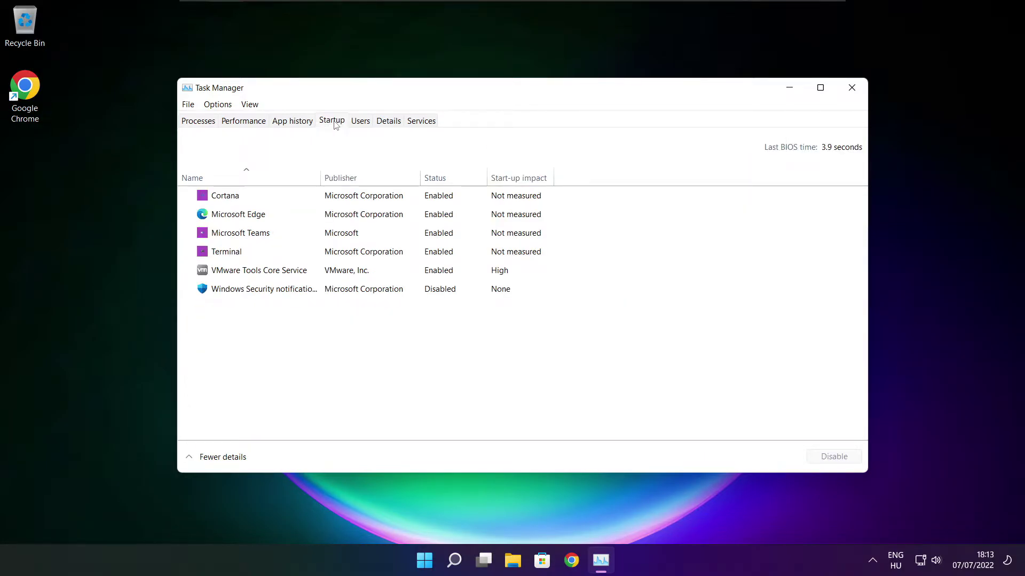
Step: Disable Cortana, Microsoft Edge, Microsoft Teams and Terminal at startup, then close Task Manager
{"action": "left_click", "coordinate": [416, 201]}
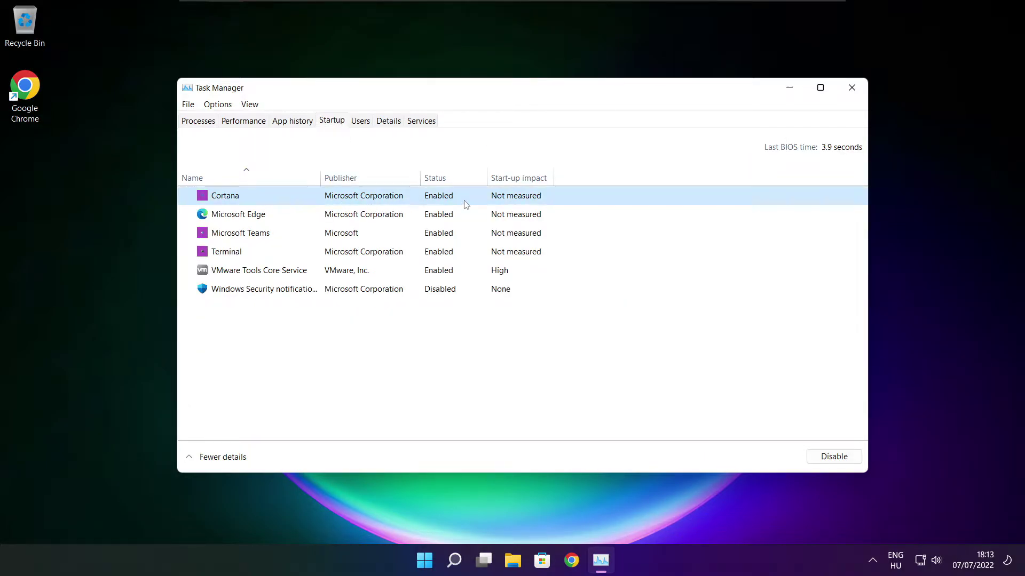
{"action": "left_click", "coordinate": [834, 460]}
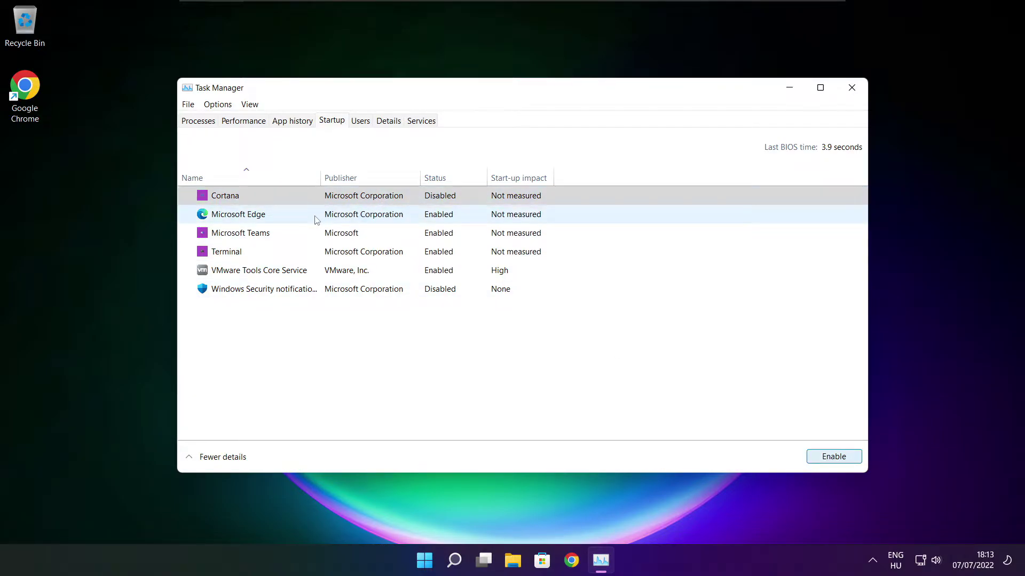
{"action": "left_click", "coordinate": [336, 216]}
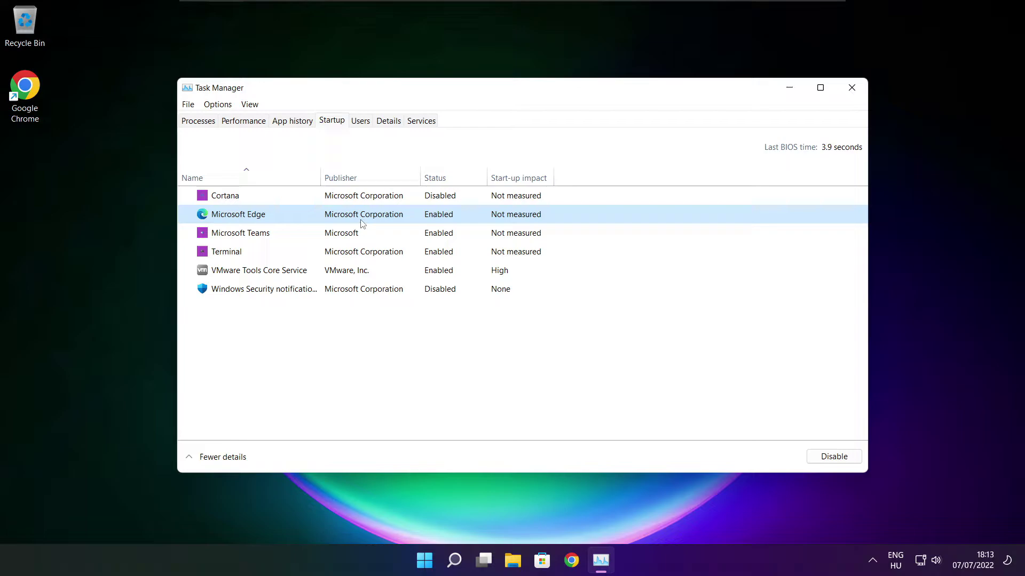
{"action": "left_click", "coordinate": [834, 458]}
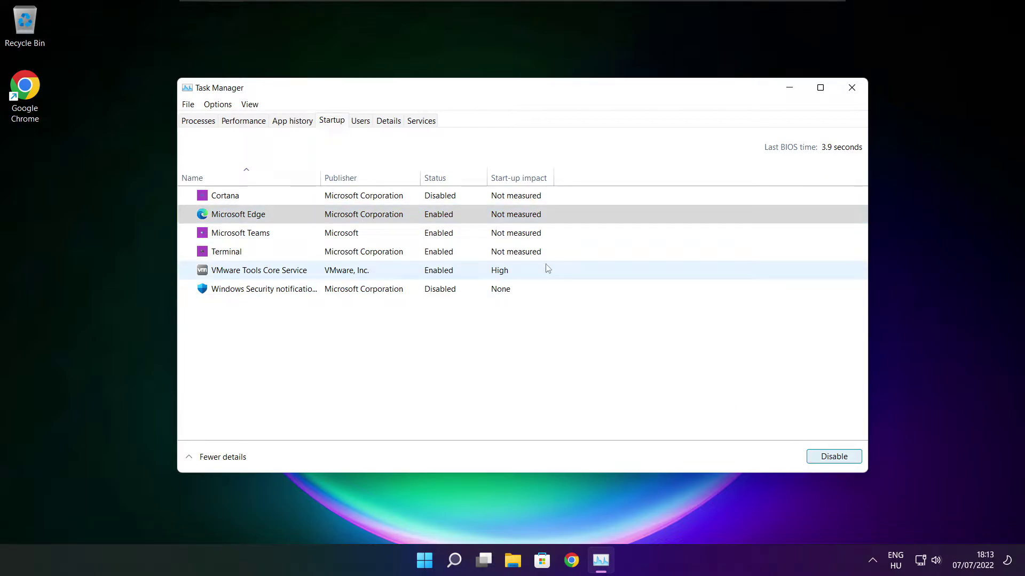
{"action": "left_click", "coordinate": [451, 234]}
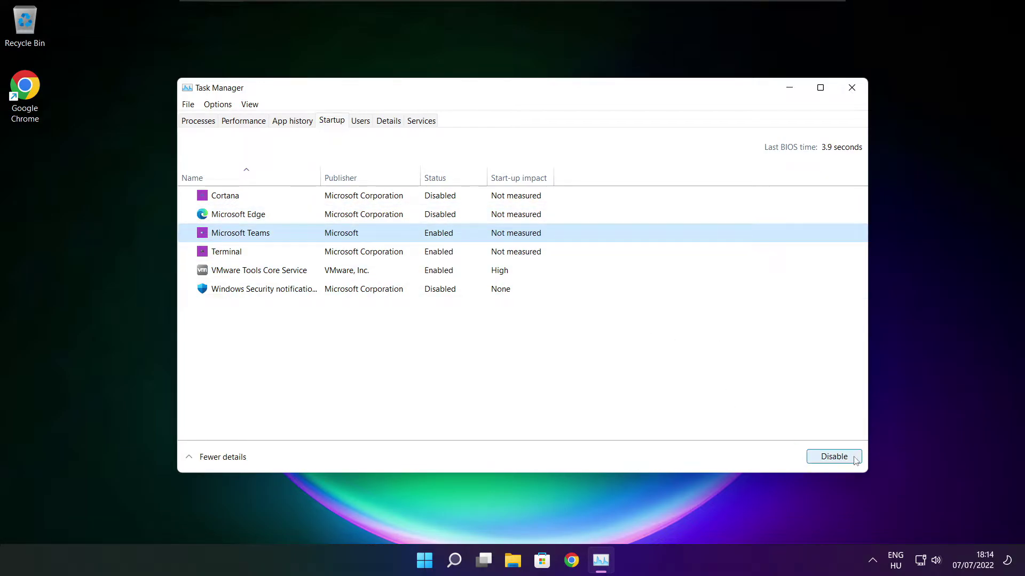
{"action": "left_click", "coordinate": [833, 456]}
{"action": "left_click", "coordinate": [363, 256]}
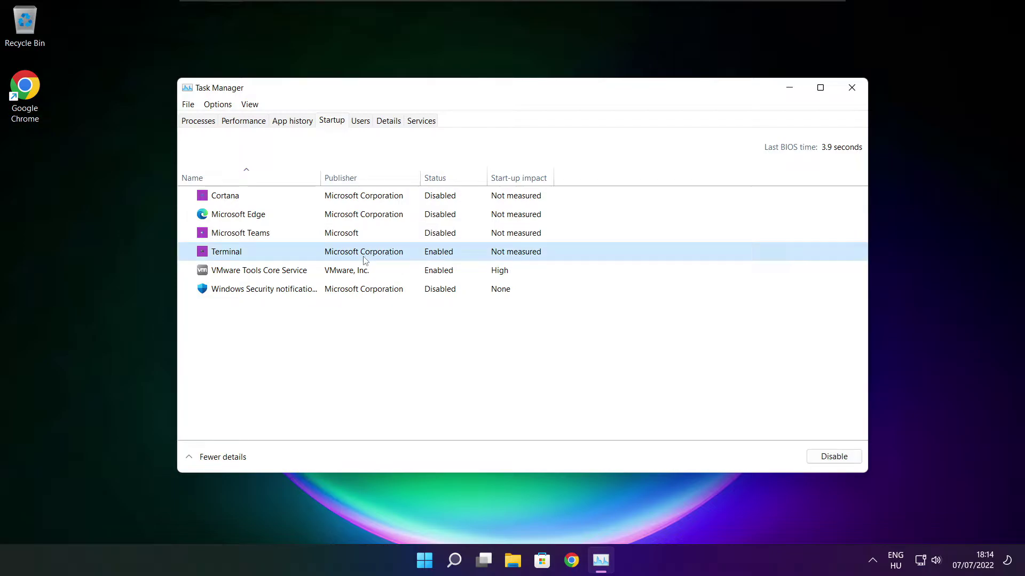
{"action": "left_click", "coordinate": [833, 457]}
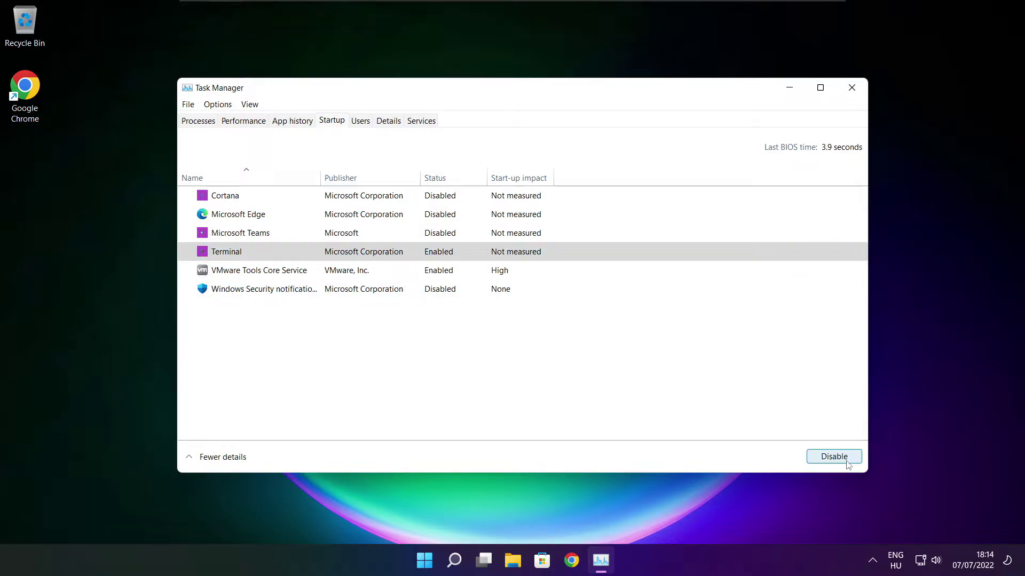
{"action": "left_click", "coordinate": [454, 248]}
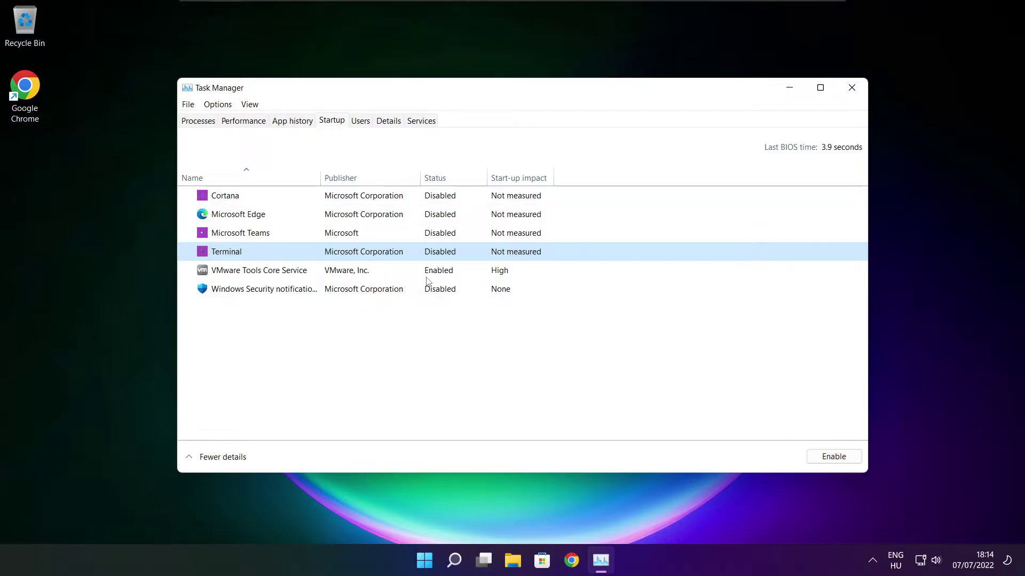
{"action": "left_click", "coordinate": [850, 90]}
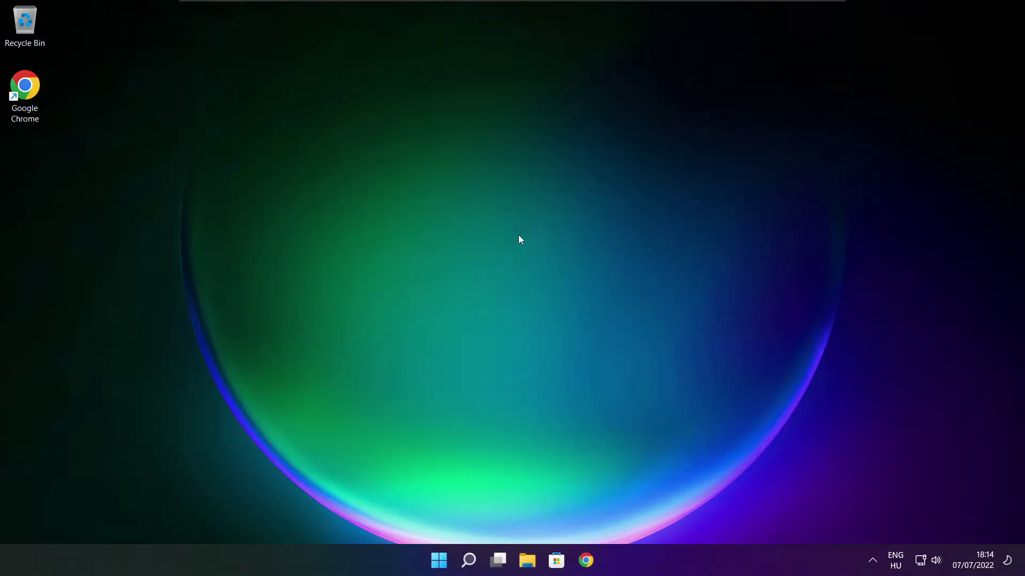
Step: Open Defragment and Optimise Drives by searching 'optimise'
{"action": "left_click", "coordinate": [470, 567]}
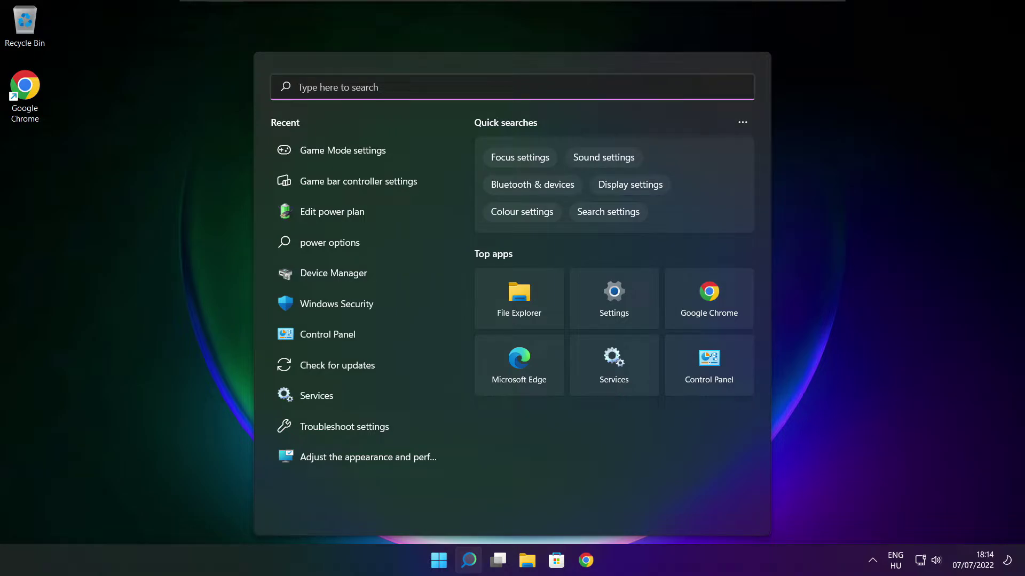
{"action": "type", "text": "optimi"}
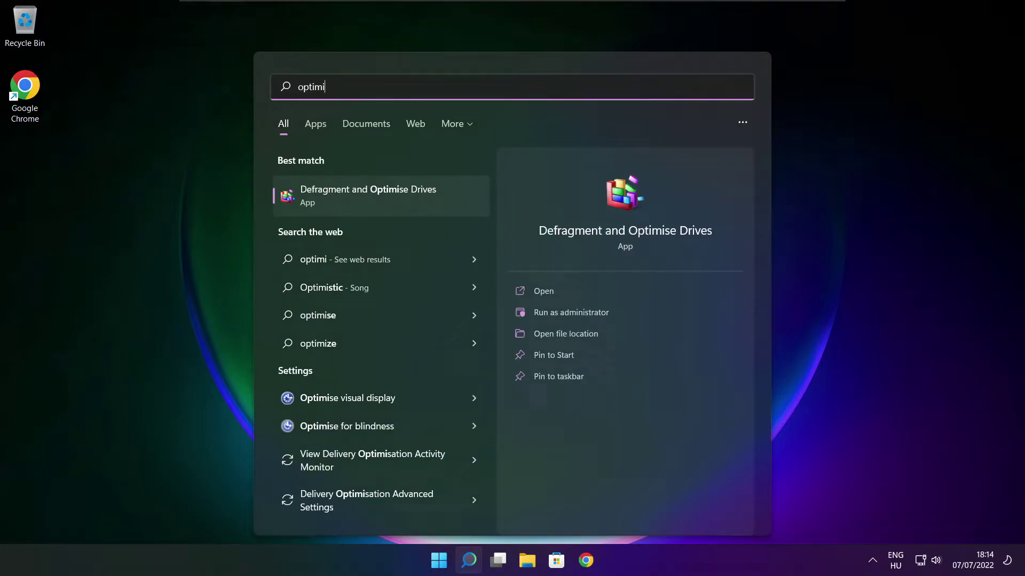
{"action": "type", "text": "se"}
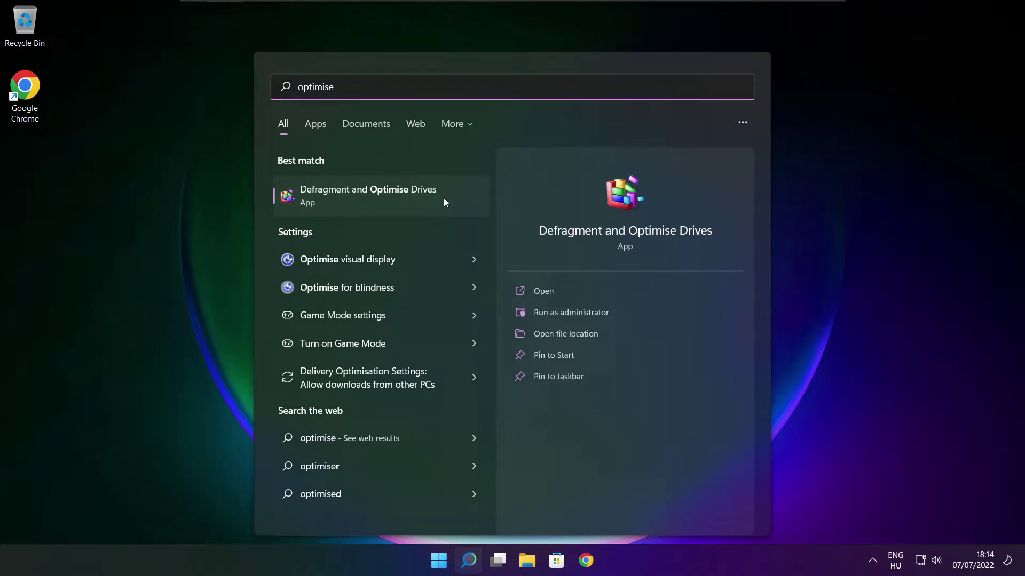
{"action": "left_click", "coordinate": [393, 195]}
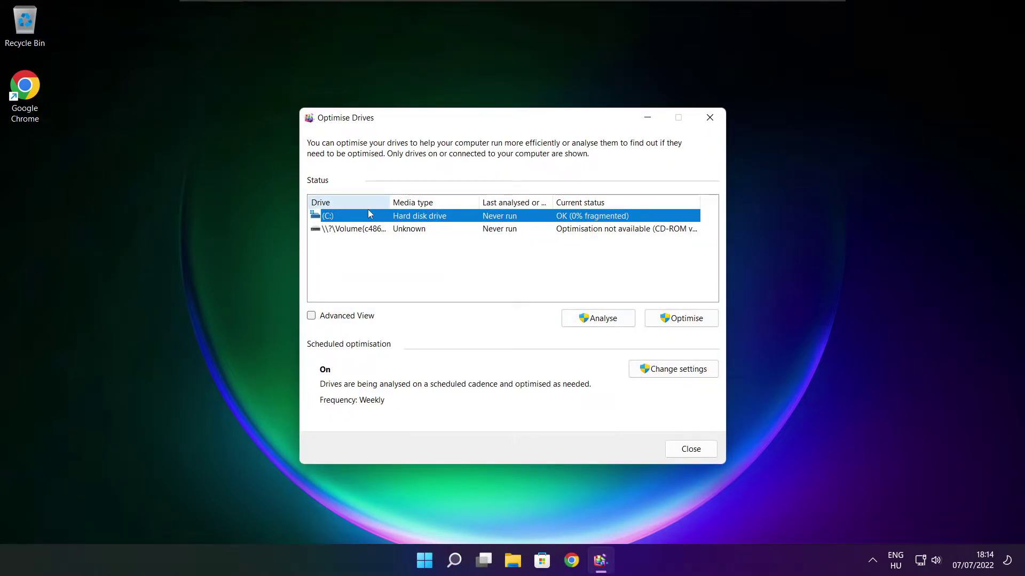
Step: Analyse drive C: (9% fragmented), start optimising it, and close the window
{"action": "left_click", "coordinate": [590, 319]}
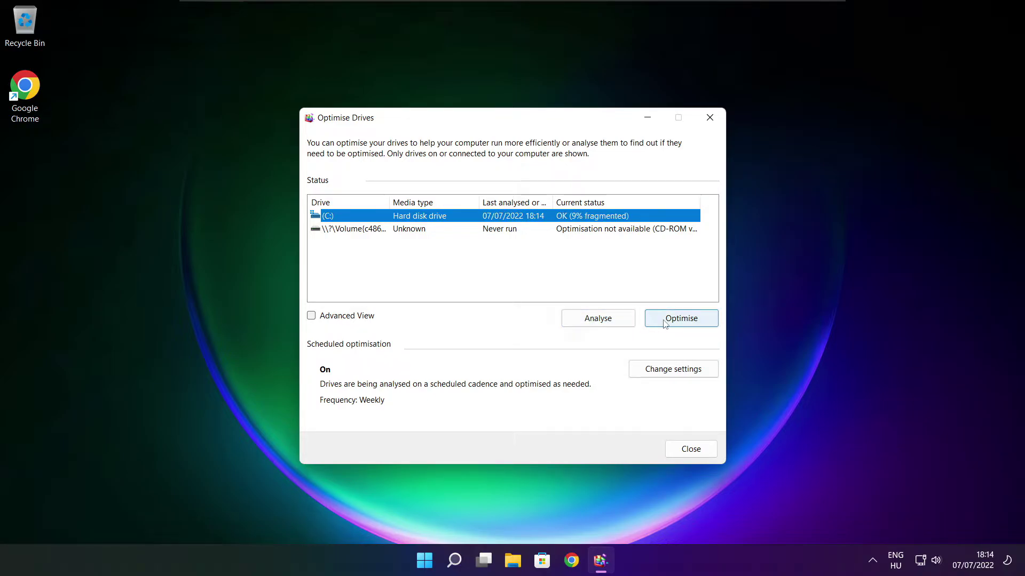
{"action": "left_click", "coordinate": [687, 322]}
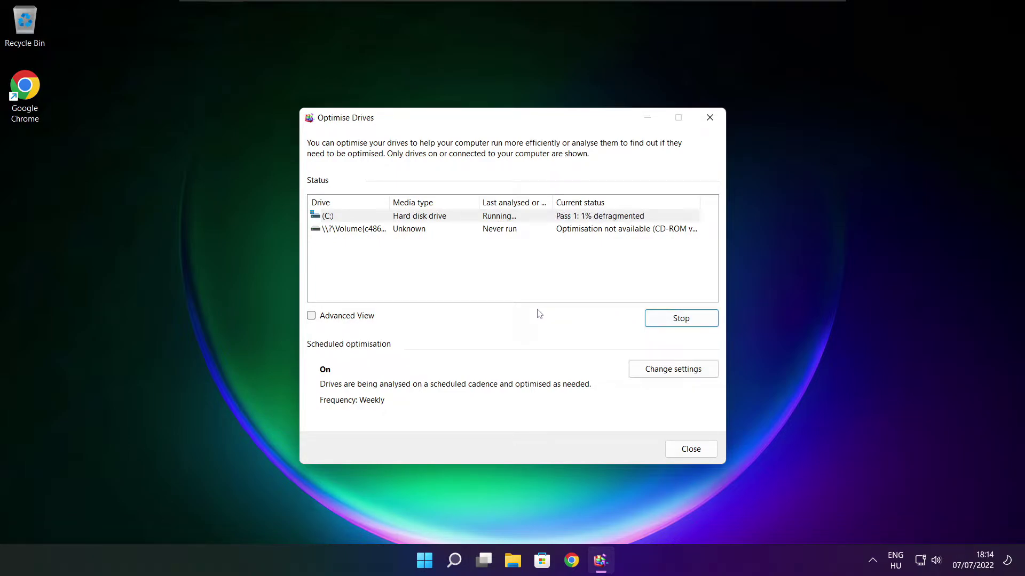
{"action": "key", "text": "alt+F4"}
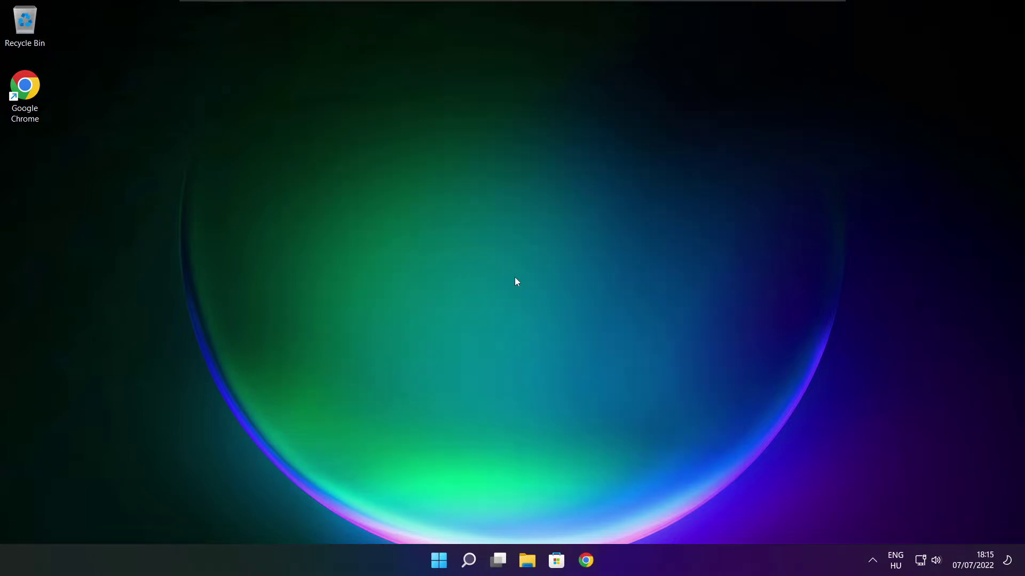
Step: Run a fresh Windows Update check via the 'updates' search, then close Settings
{"action": "left_click", "coordinate": [468, 559]}
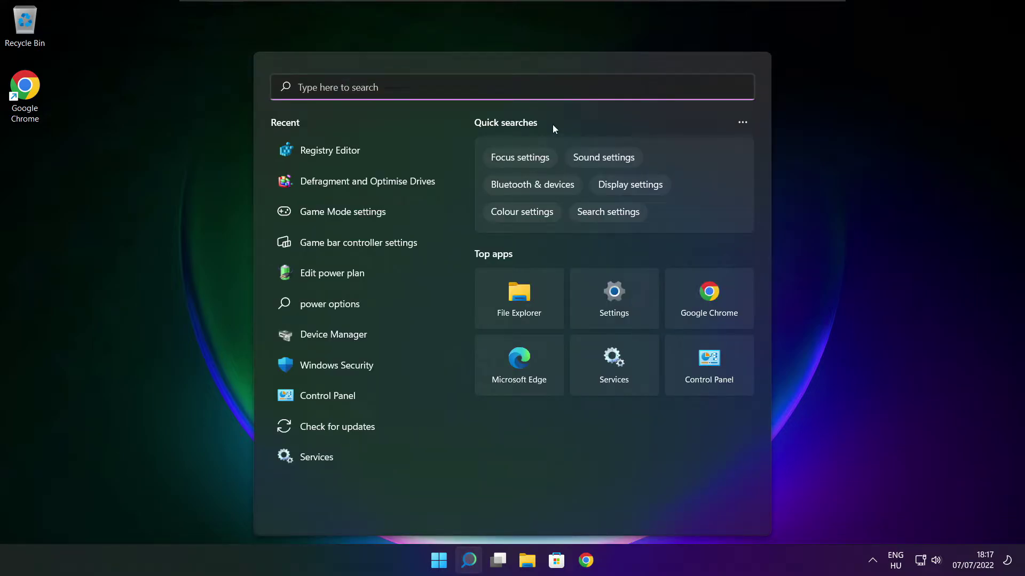
{"action": "type", "text": "updates"}
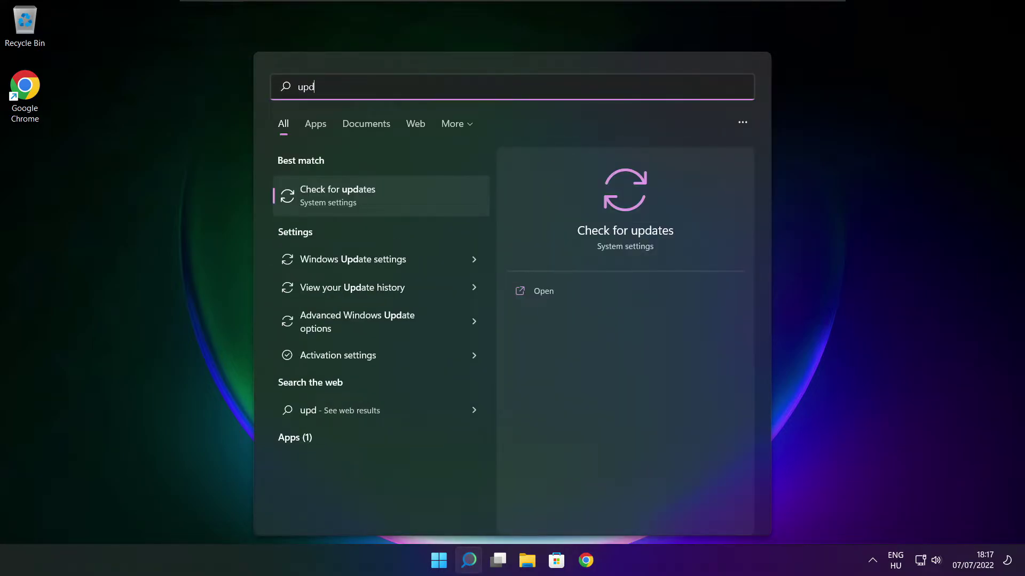
{"action": "left_click", "coordinate": [372, 199]}
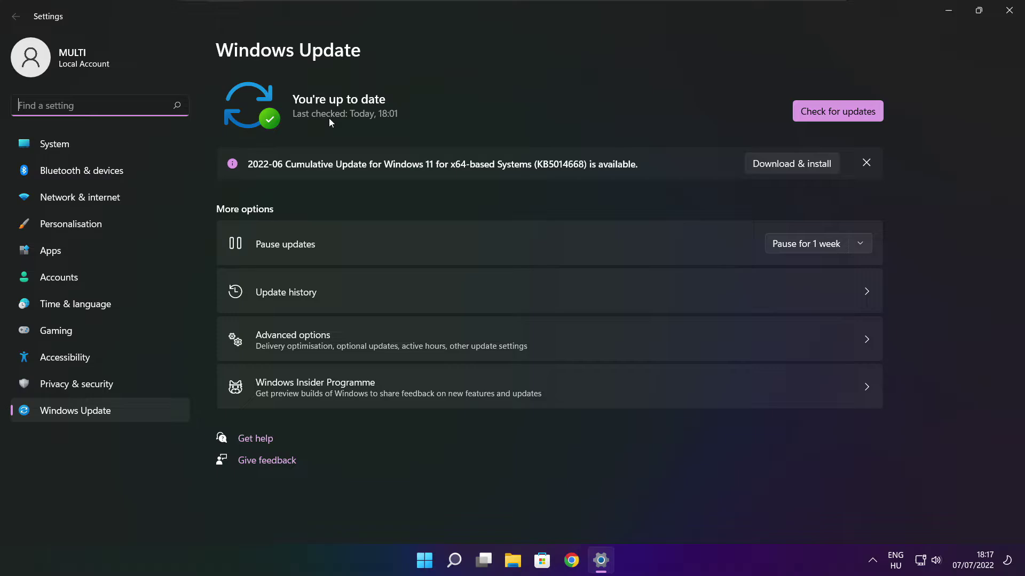
{"action": "left_click", "coordinate": [837, 111]}
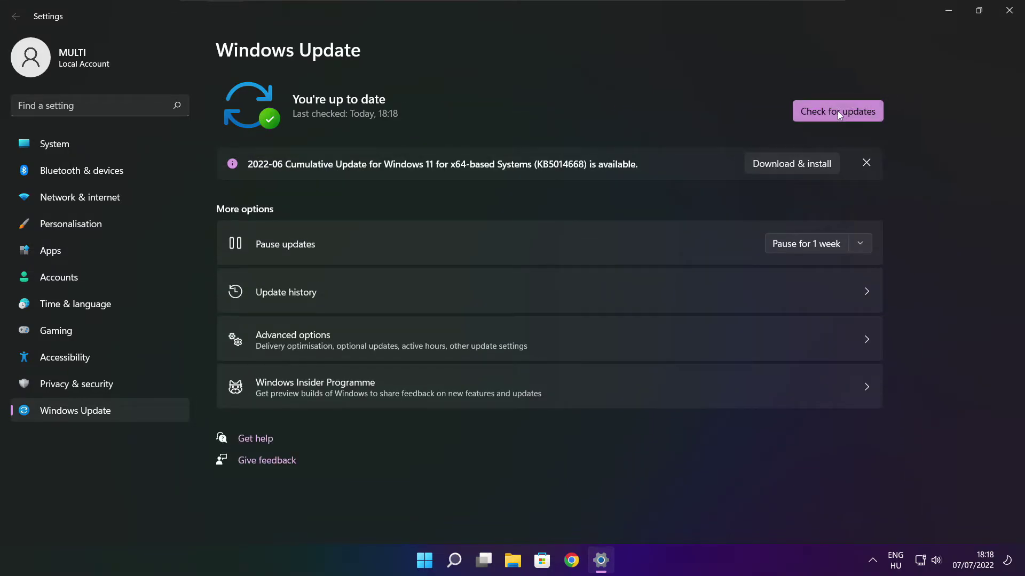
{"action": "left_click", "coordinate": [1008, 16]}
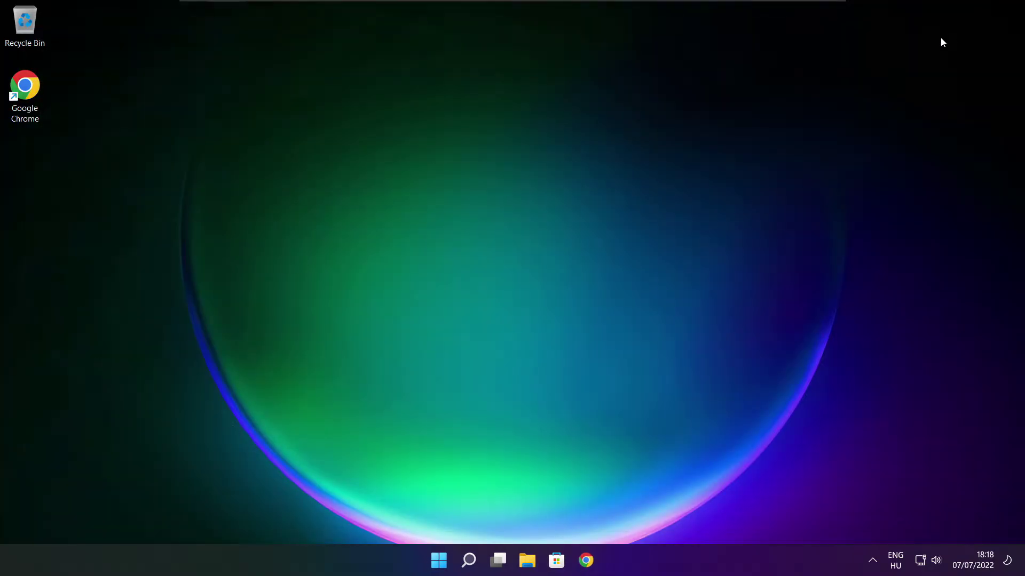
Step: Launch Registry Editor via a regedit search and move it toward screen centre
{"action": "left_click", "coordinate": [469, 559]}
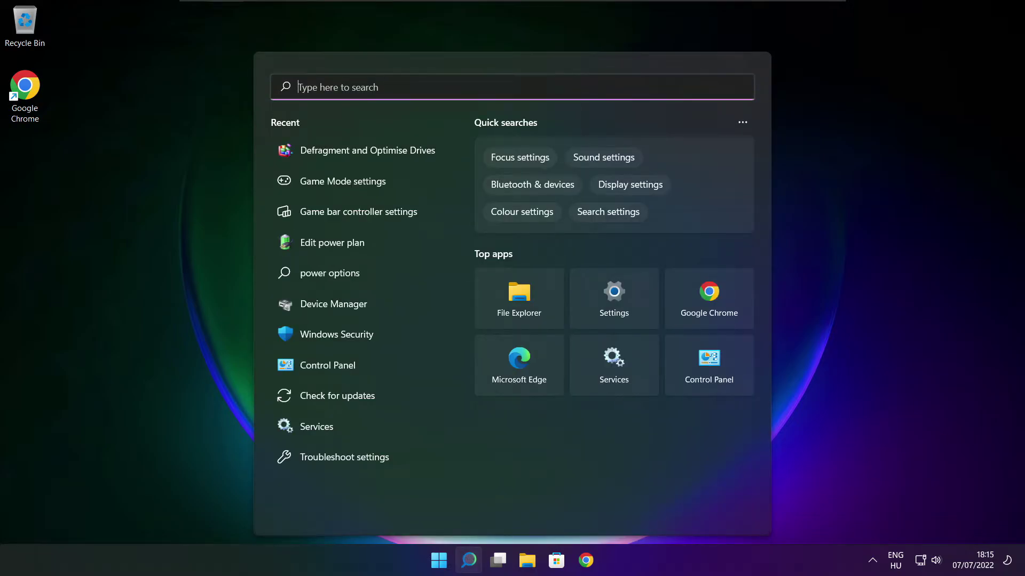
{"action": "type", "text": "regedit"}
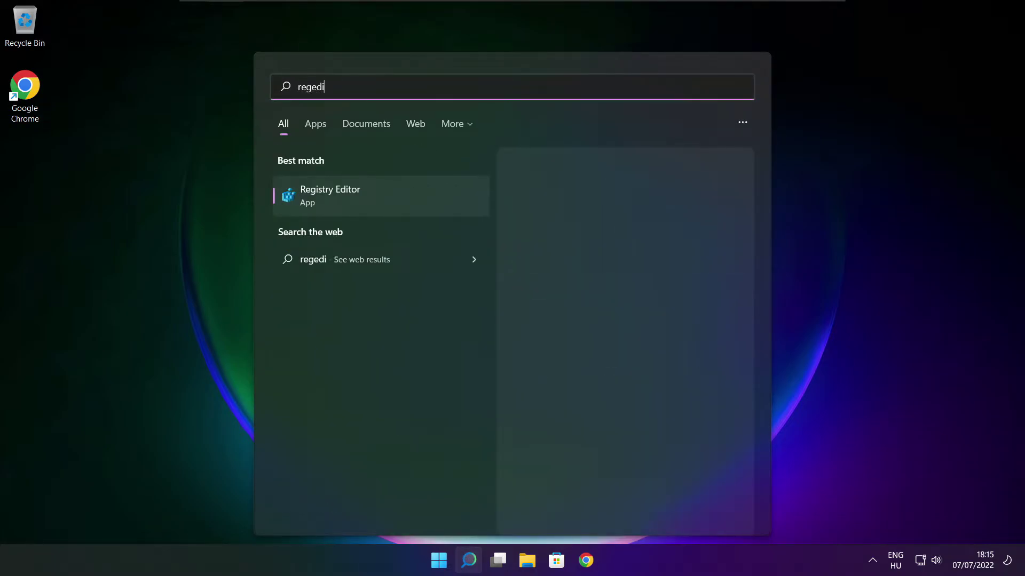
{"action": "left_click", "coordinate": [390, 195]}
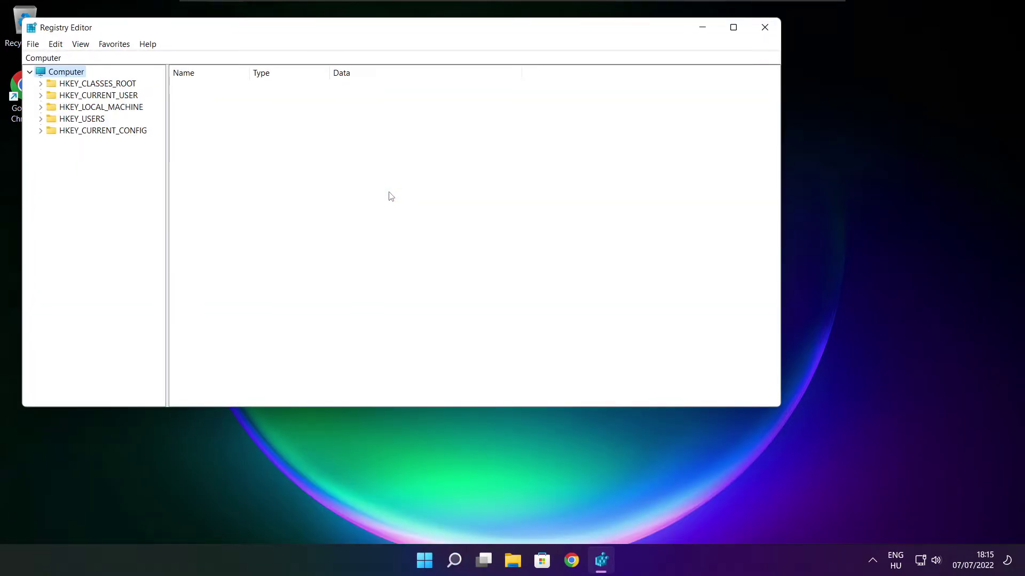
{"action": "left_click_drag", "start_coordinate": [308, 30], "coordinate": [418, 108]}
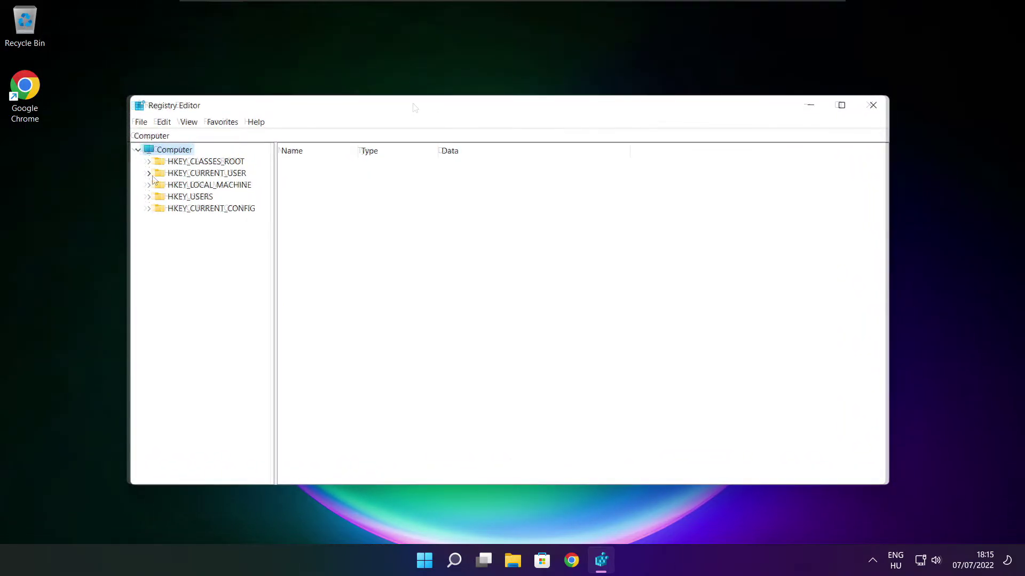
Step: Navigate to HKEY_CURRENT_USER\System\GameConfigStore and widen the Name column
{"action": "left_click", "coordinate": [165, 175]}
{"action": "left_click", "coordinate": [149, 174]}
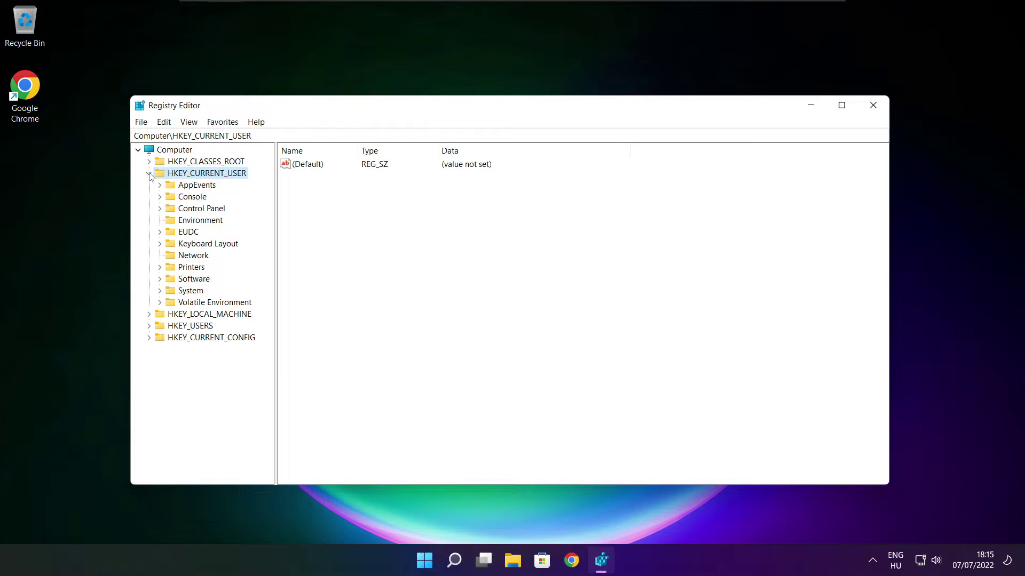
{"action": "left_click", "coordinate": [177, 295]}
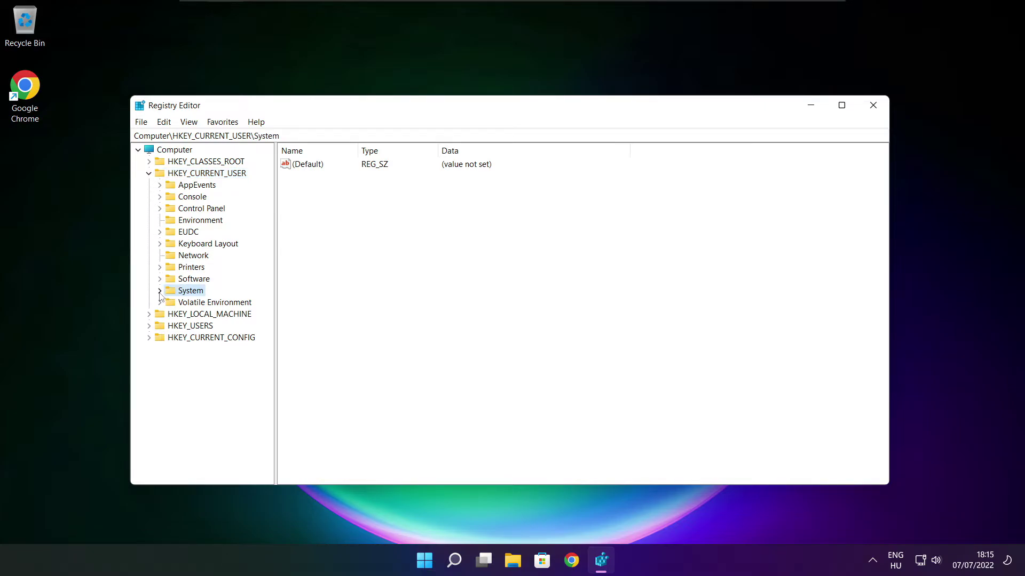
{"action": "left_click", "coordinate": [160, 292]}
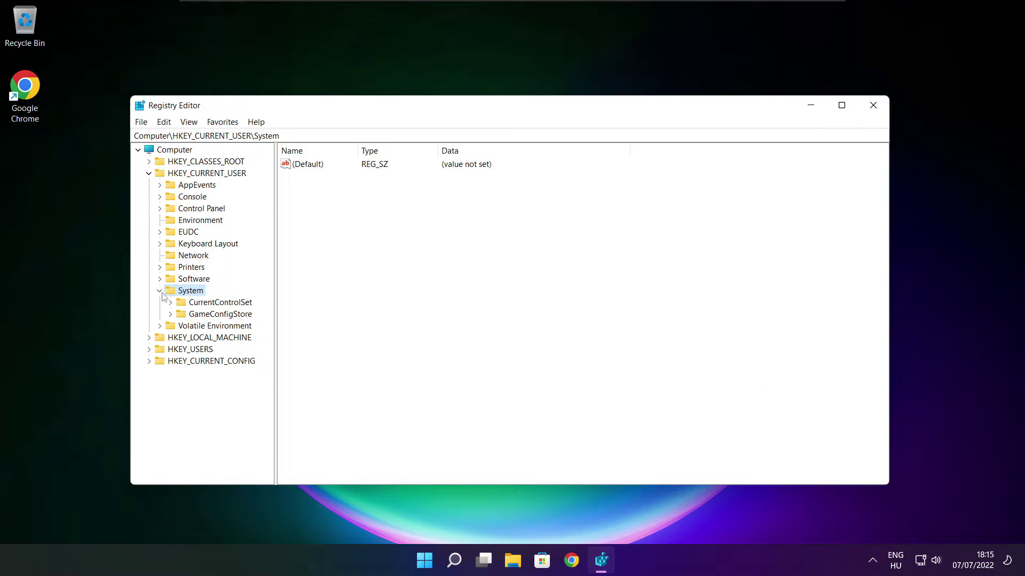
{"action": "left_click", "coordinate": [196, 316]}
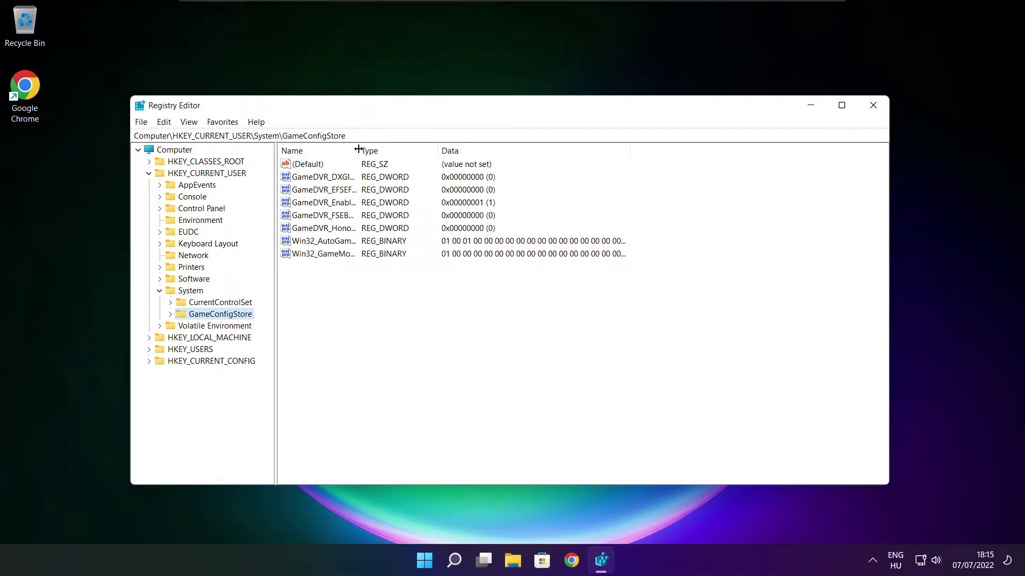
{"action": "left_click_drag", "start_coordinate": [358, 150], "coordinate": [449, 146]}
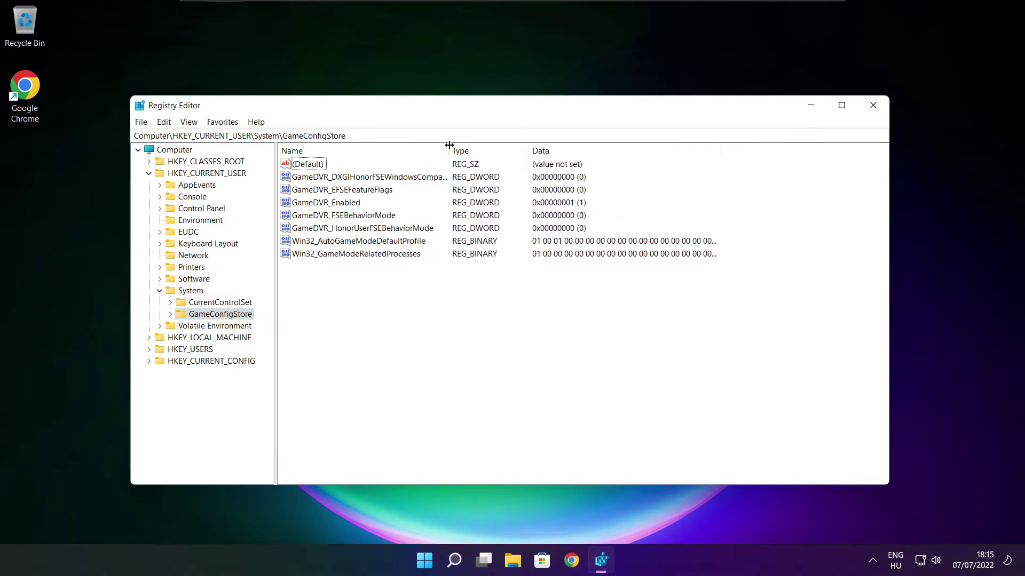
Step: Set GameDVR_Enabled to 0 and collapse the HKEY_CURRENT_USER branch
{"action": "left_click", "coordinate": [330, 208]}
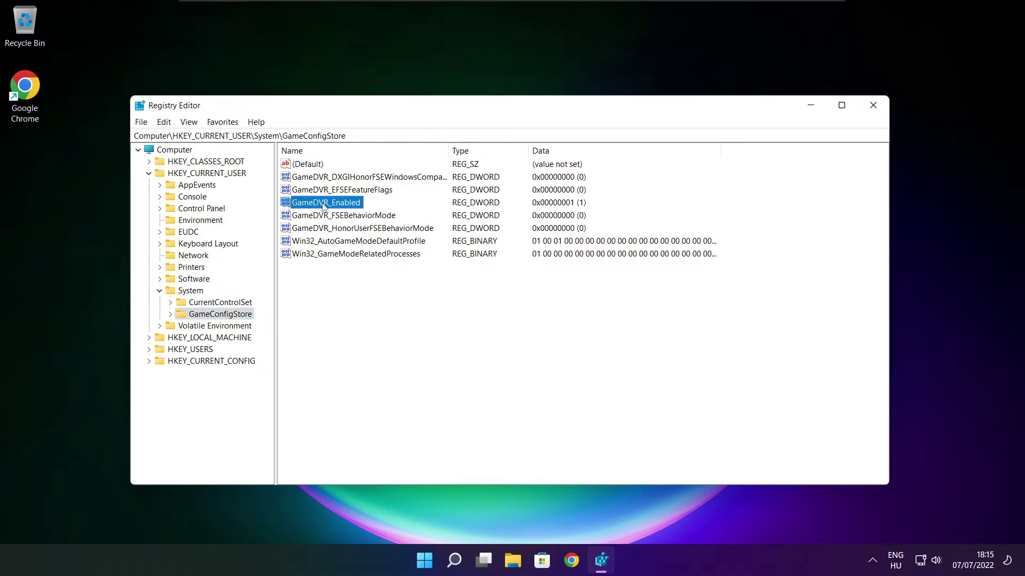
{"action": "double_click", "coordinate": [324, 208]}
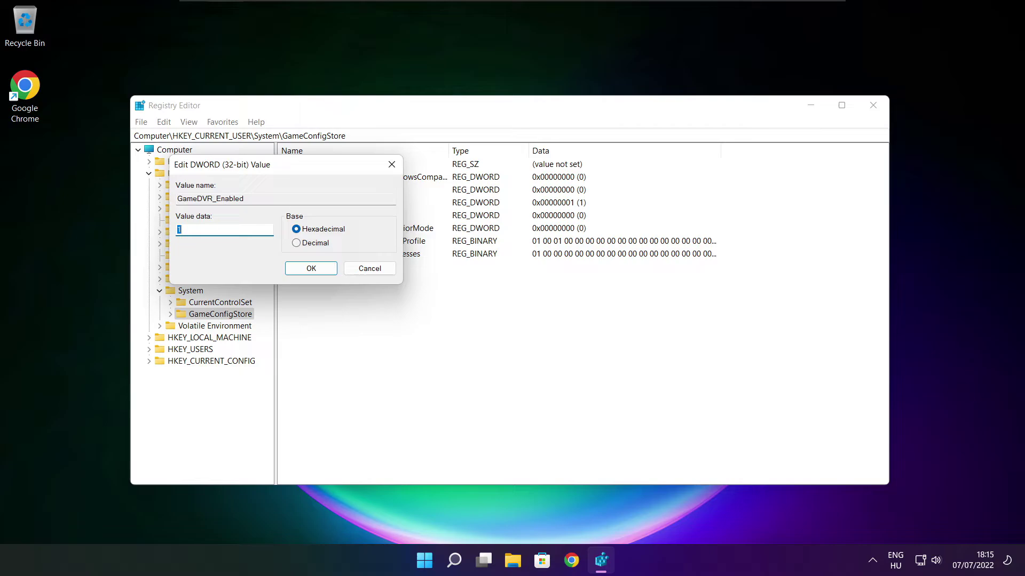
{"action": "left_click_drag", "start_coordinate": [300, 171], "coordinate": [538, 212]}
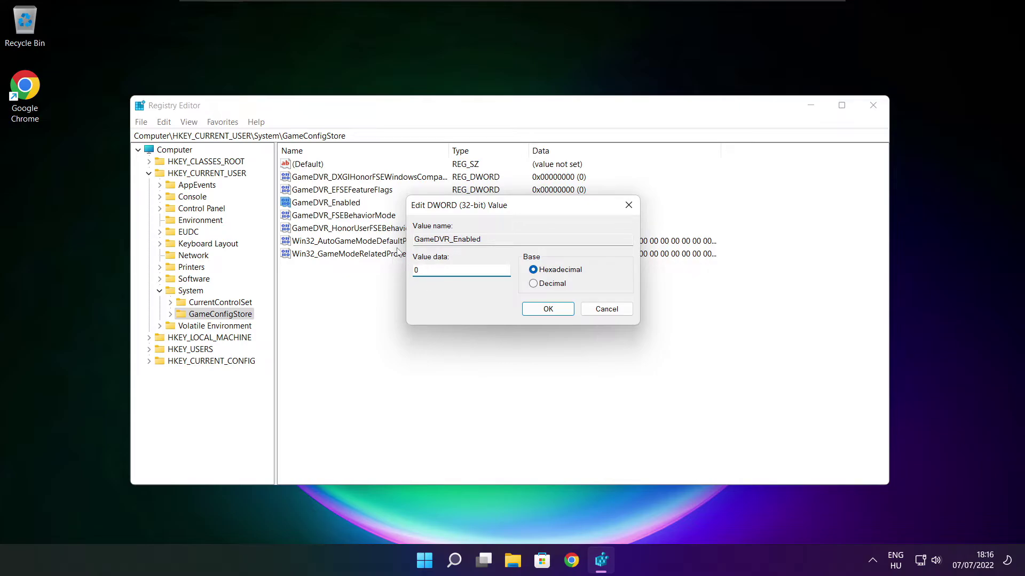
{"action": "left_click", "coordinate": [550, 315]}
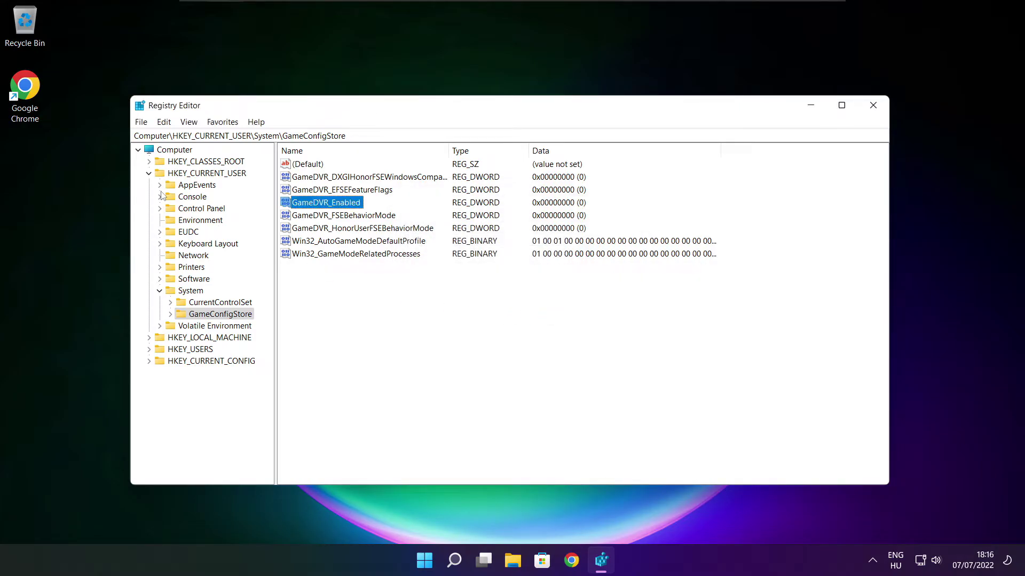
{"action": "left_click", "coordinate": [150, 174]}
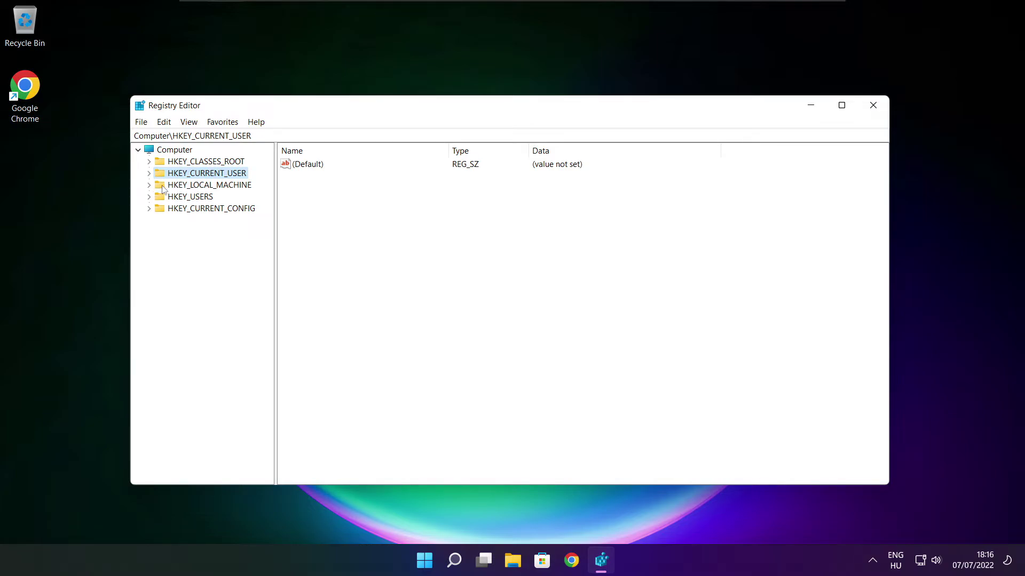
Step: Expand HKEY_LOCAL_MACHINE\SOFTWARE\Microsoft in the registry tree
{"action": "left_click", "coordinate": [164, 186]}
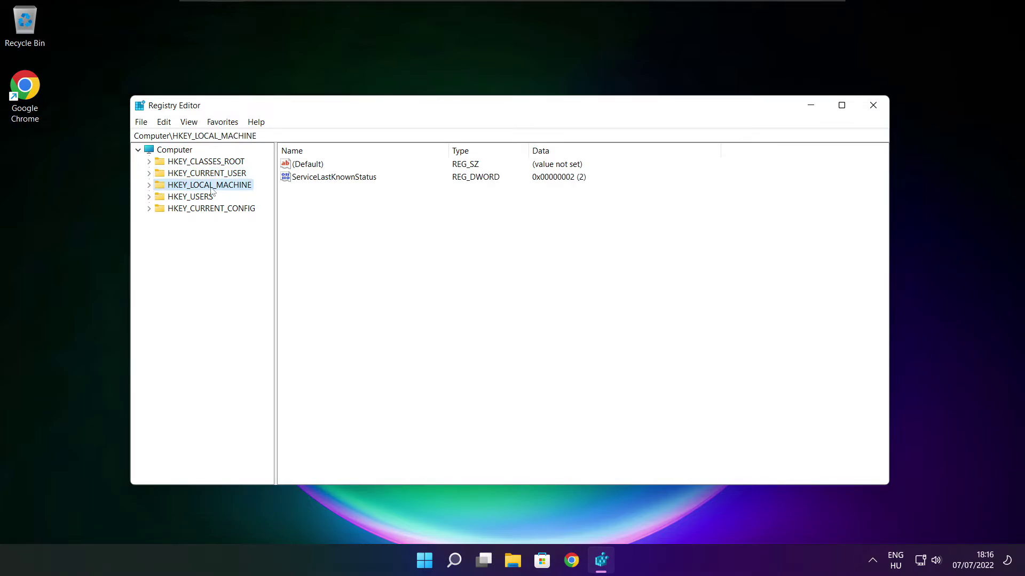
{"action": "left_click", "coordinate": [149, 185]}
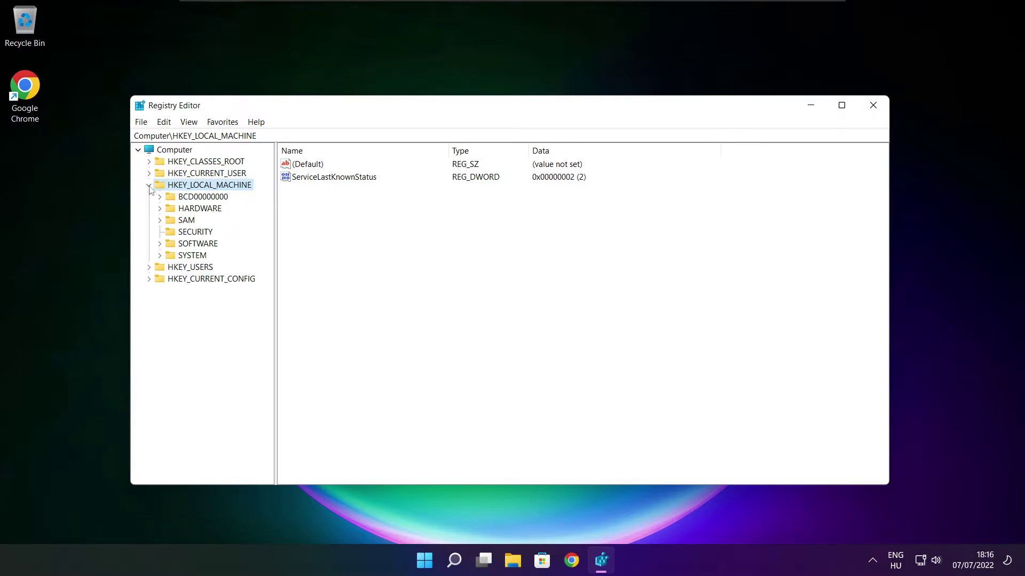
{"action": "left_click", "coordinate": [184, 245]}
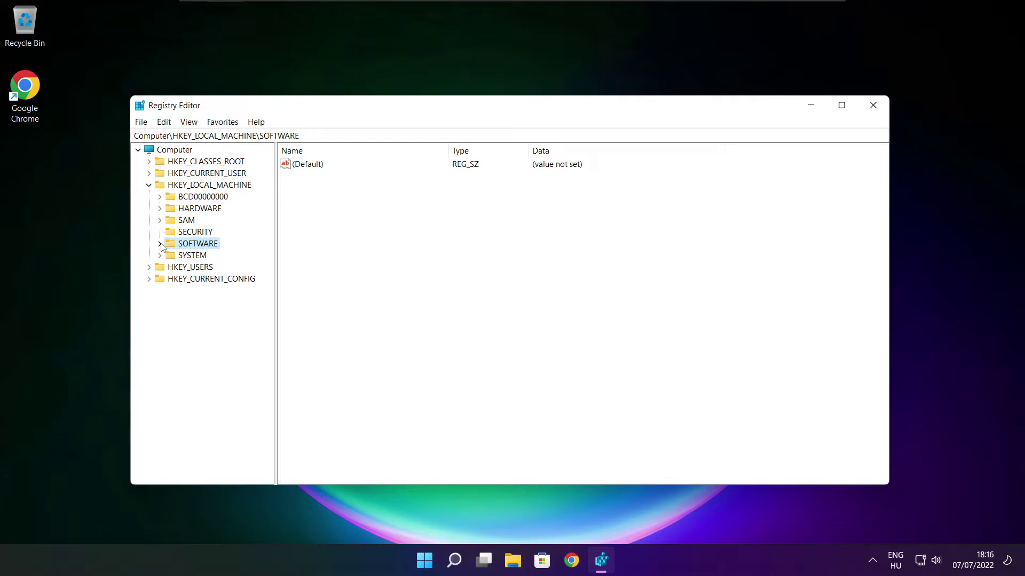
{"action": "left_click", "coordinate": [159, 244]}
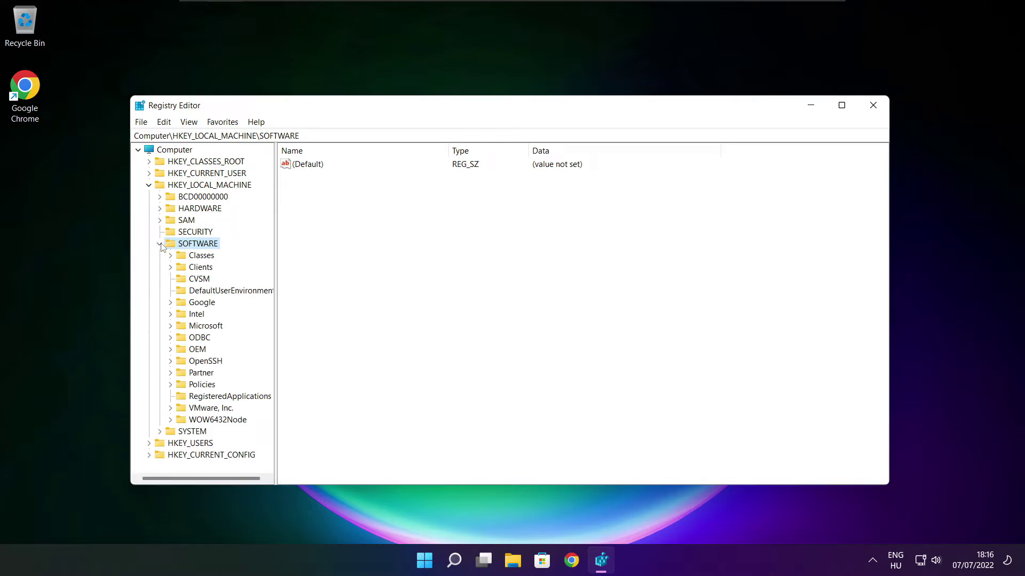
{"action": "left_click", "coordinate": [192, 327]}
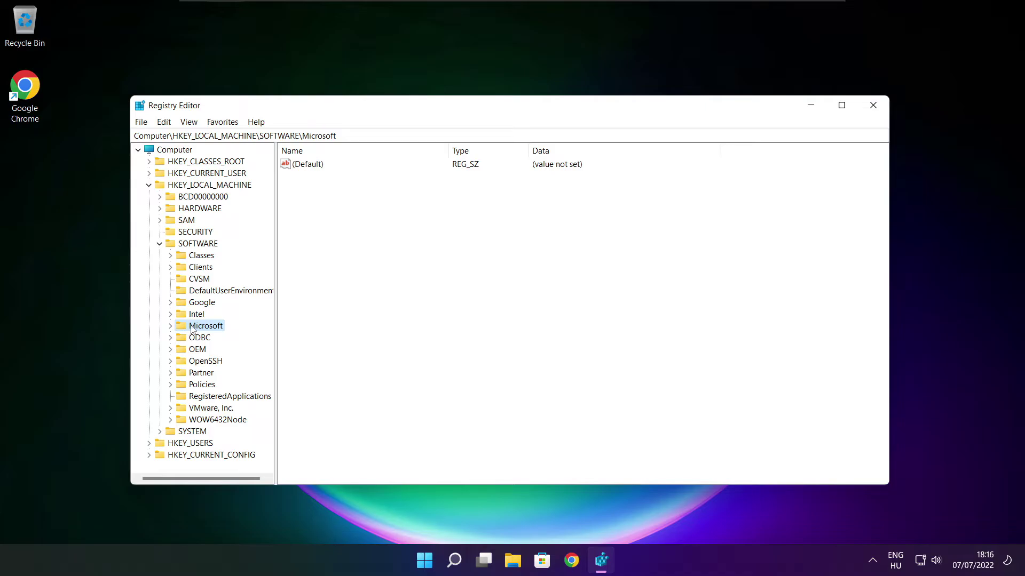
{"action": "left_click", "coordinate": [170, 327]}
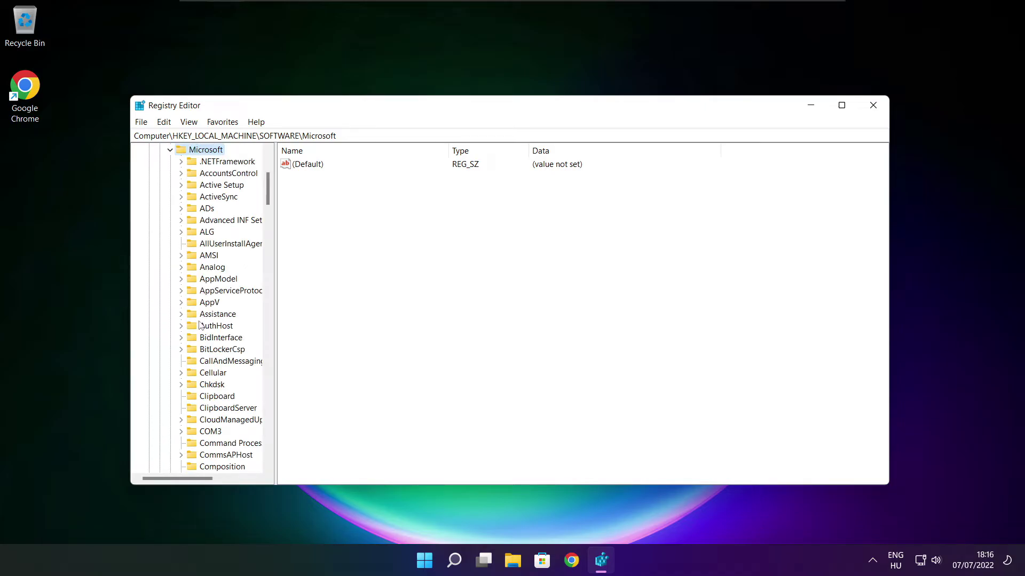
{"action": "scroll", "coordinate": [208, 320], "scroll_direction": "down", "scroll_amount": 18}
{"action": "scroll", "coordinate": [209, 319], "scroll_direction": "down", "scroll_amount": 20}
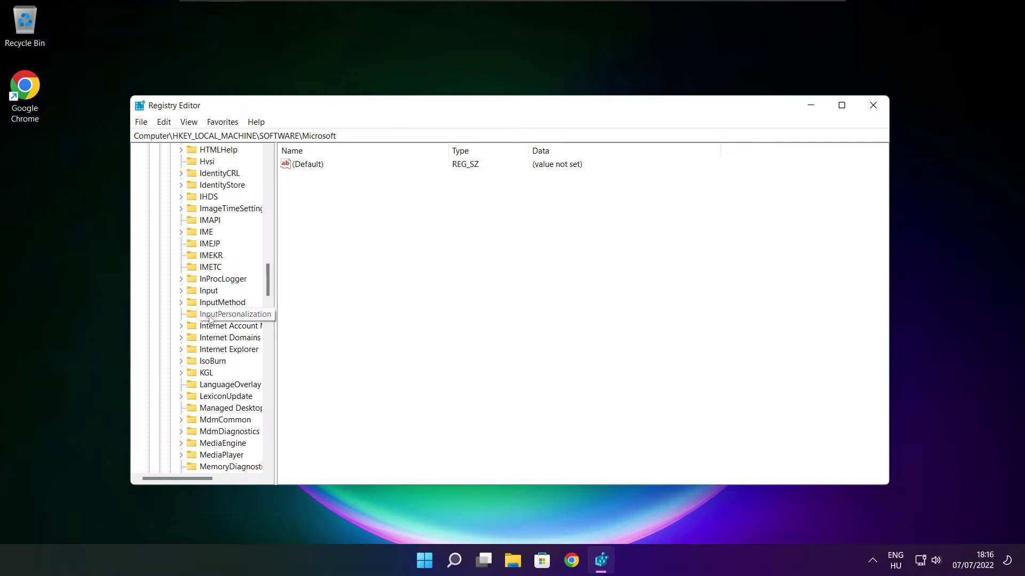
{"action": "scroll", "coordinate": [209, 320], "scroll_direction": "down", "scroll_amount": 5}
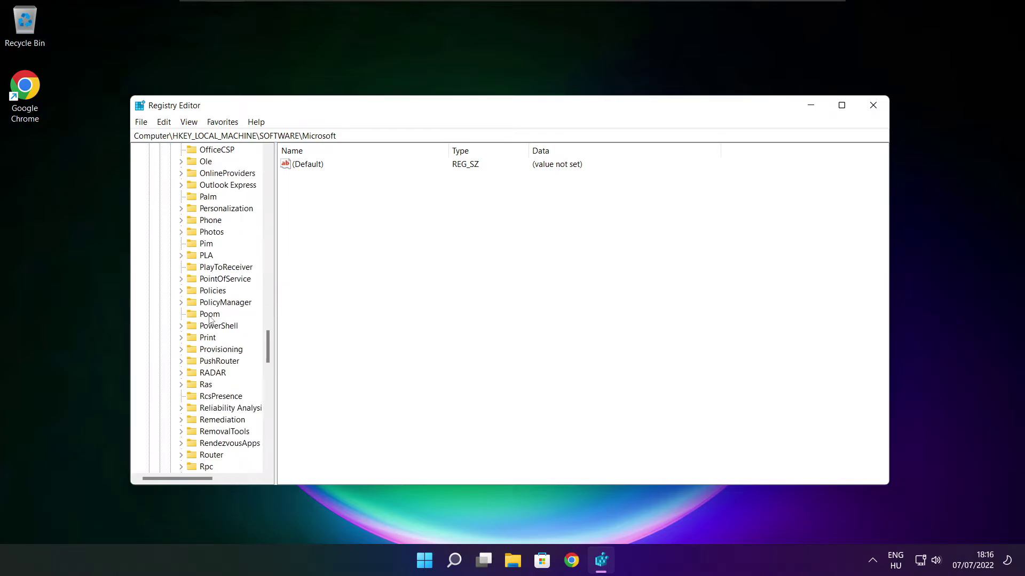
{"action": "scroll", "coordinate": [210, 319], "scroll_direction": "down", "scroll_amount": 1}
{"action": "scroll", "coordinate": [211, 320], "scroll_direction": "up", "scroll_amount": 1}
Step: Drill into PolicyManager\default\ApplicationManagement and show the AllowGameDVR key's values
{"action": "left_click", "coordinate": [214, 302]}
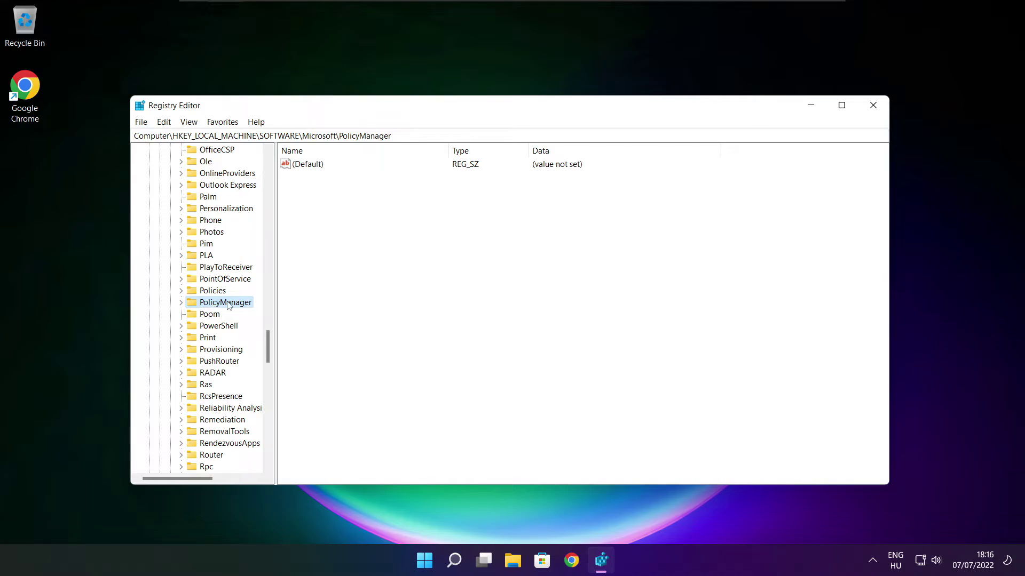
{"action": "left_click", "coordinate": [181, 303]}
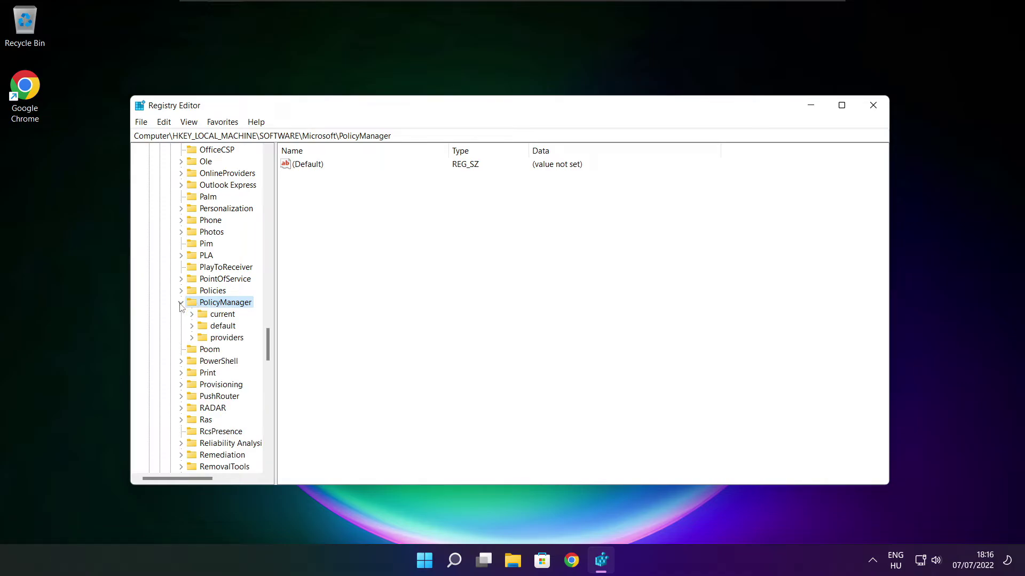
{"action": "left_click", "coordinate": [223, 328]}
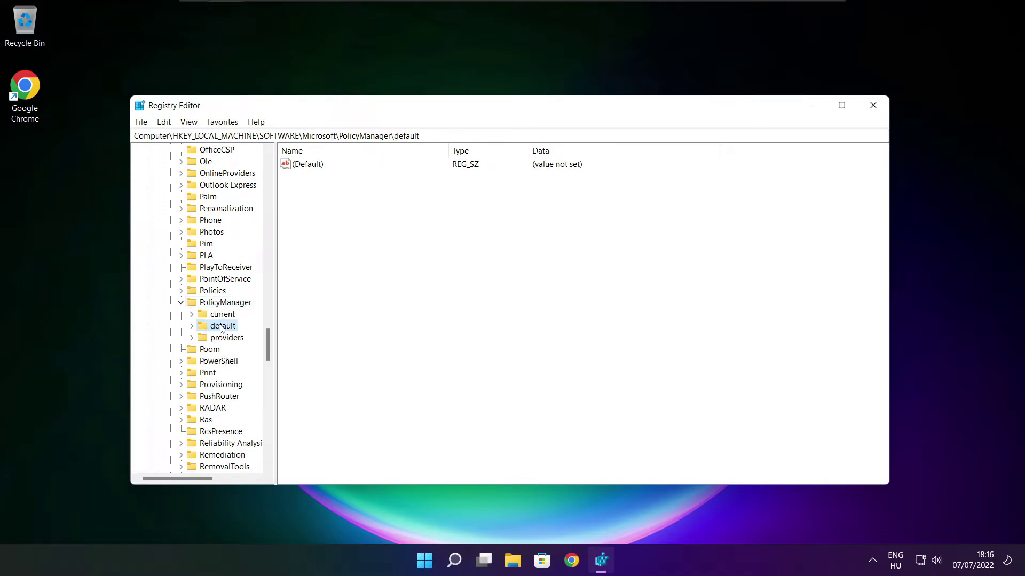
{"action": "left_click", "coordinate": [191, 326]}
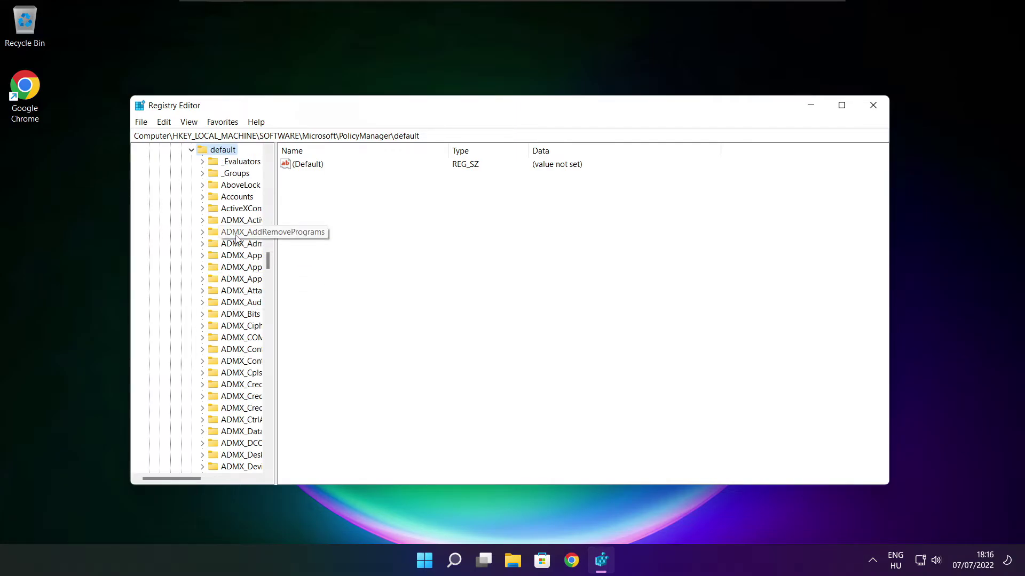
{"action": "scroll", "coordinate": [237, 237], "scroll_direction": "down", "scroll_amount": 20}
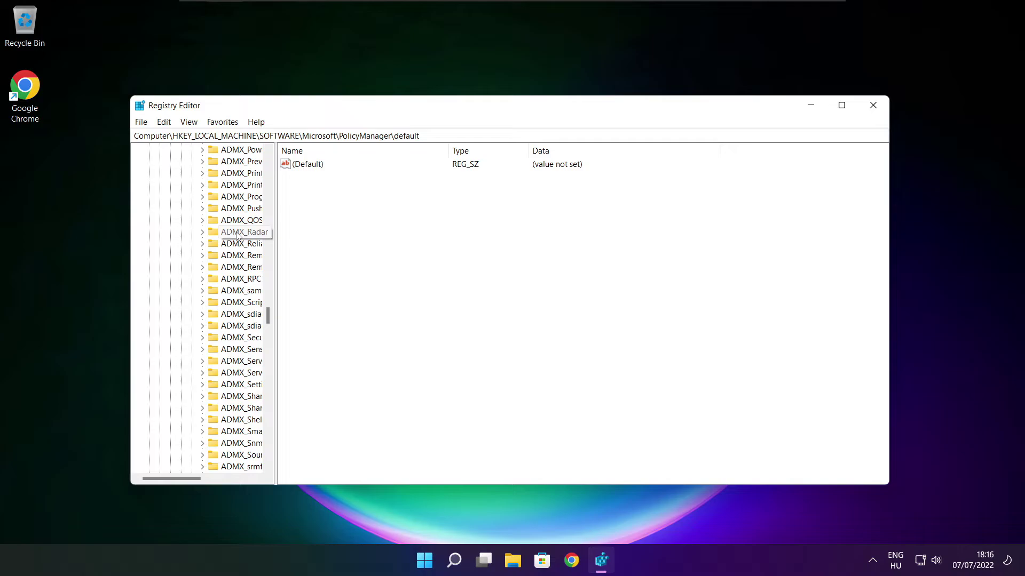
{"action": "scroll", "coordinate": [236, 237], "scroll_direction": "down", "scroll_amount": 20}
{"action": "left_click_drag", "start_coordinate": [275, 233], "coordinate": [340, 233]}
{"action": "scroll", "coordinate": [267, 227], "scroll_direction": "up", "scroll_amount": 1}
{"action": "left_click", "coordinate": [241, 220]}
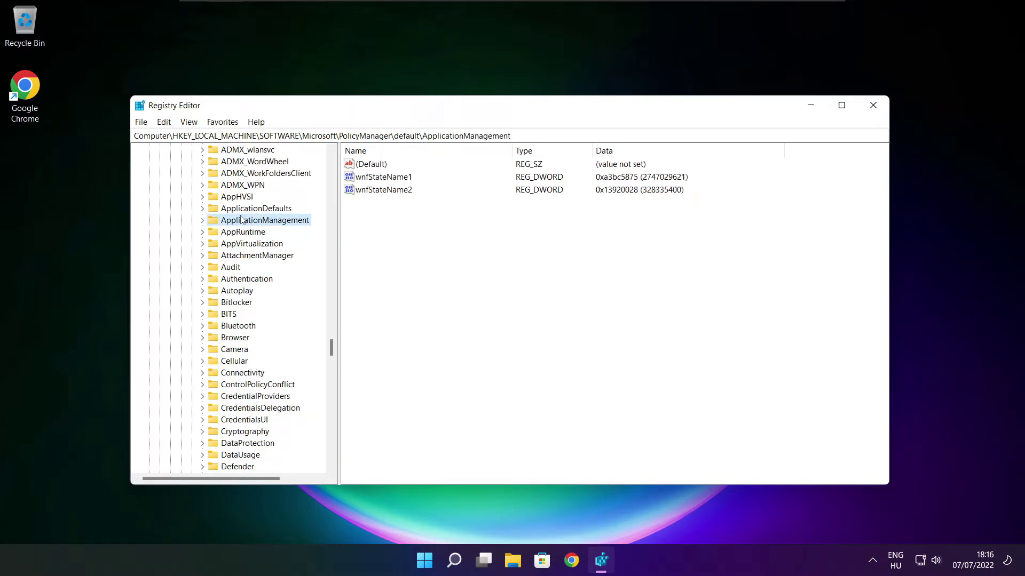
{"action": "left_click", "coordinate": [203, 220]}
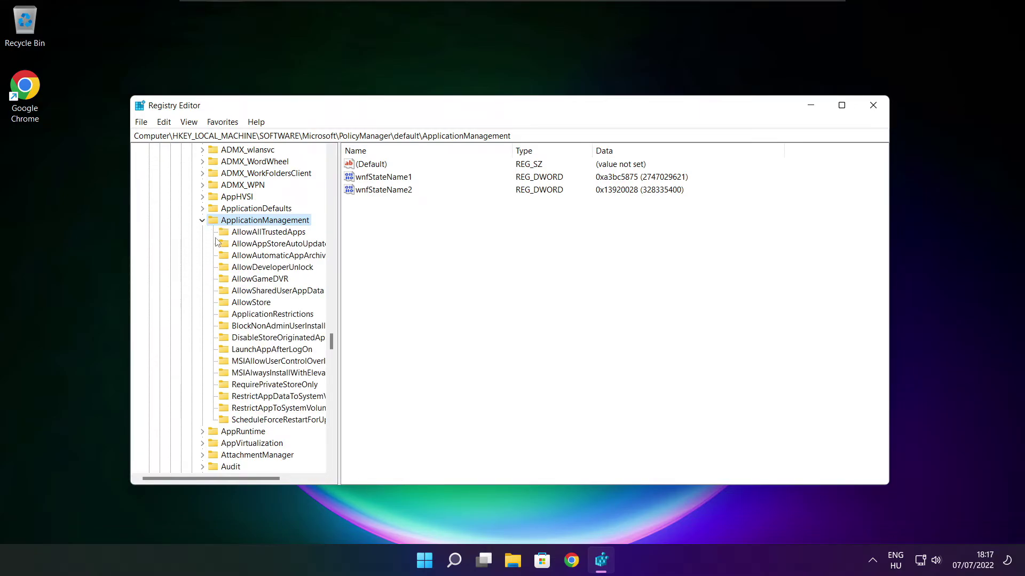
{"action": "left_click_drag", "start_coordinate": [340, 270], "coordinate": [350, 268]}
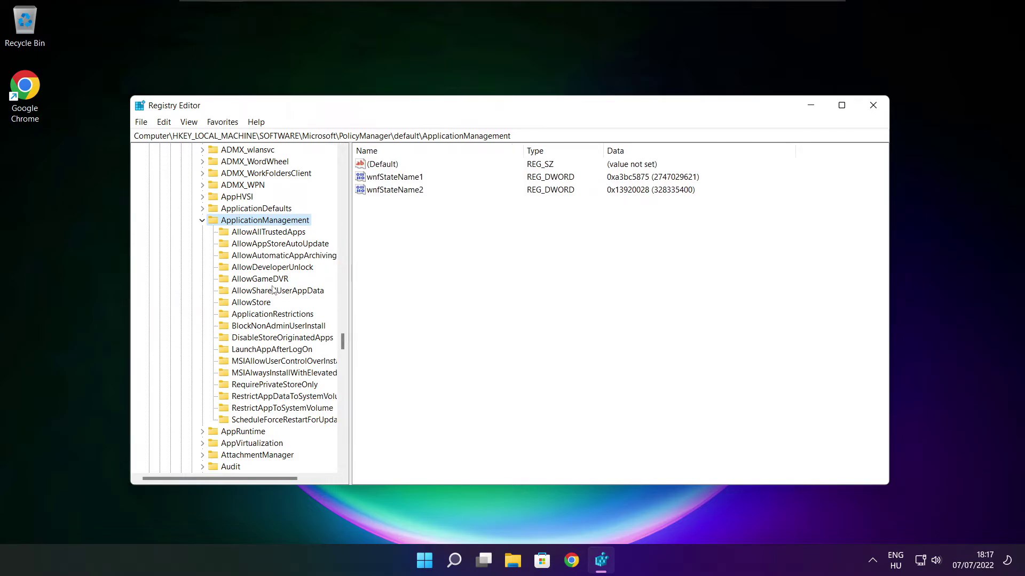
{"action": "left_click", "coordinate": [259, 281]}
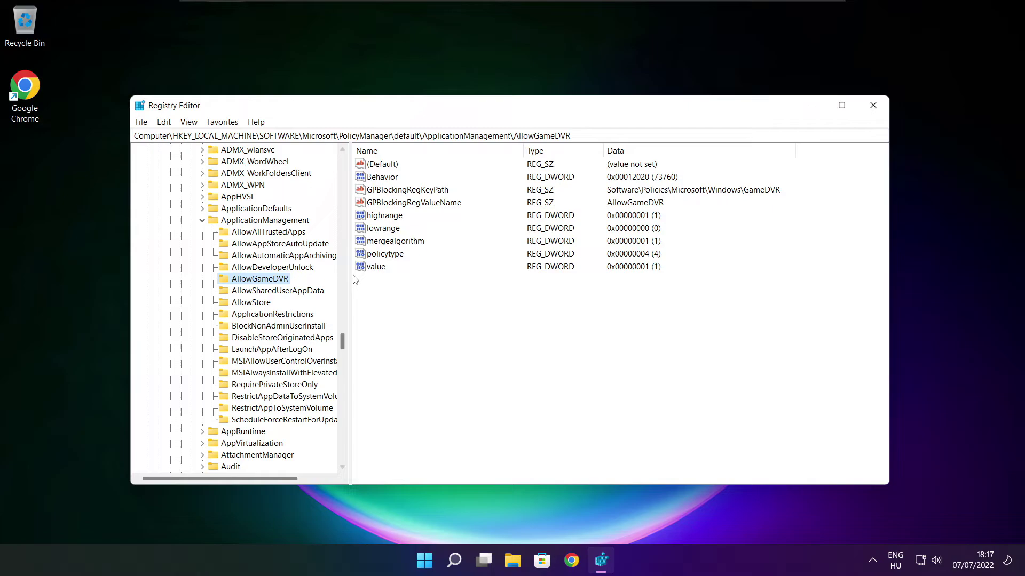
Step: Change the AllowGameDVR 'value' DWORD data from 1 to 0
{"action": "left_click", "coordinate": [374, 269]}
{"action": "double_click", "coordinate": [381, 269]}
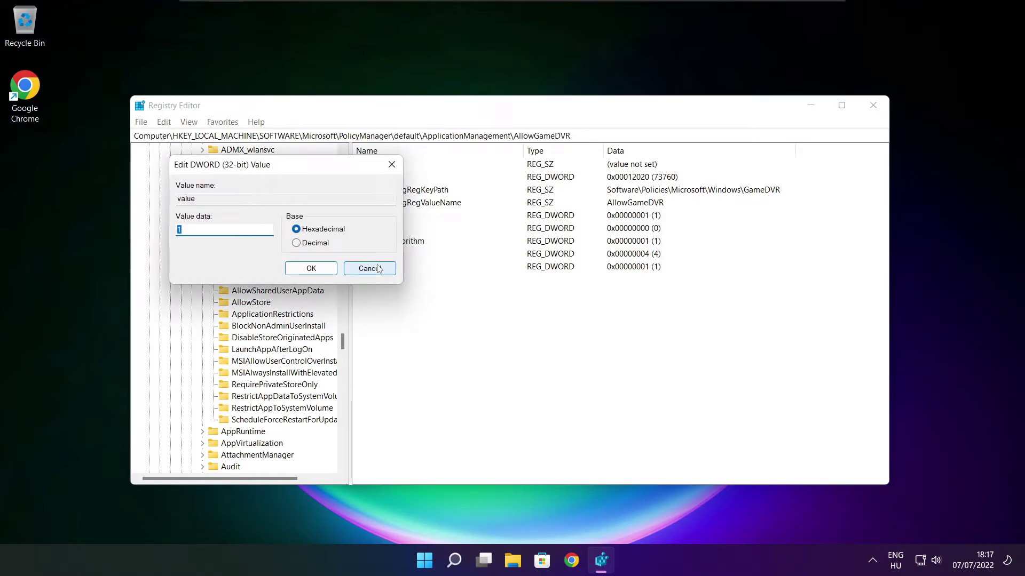
{"action": "left_click_drag", "start_coordinate": [288, 174], "coordinate": [519, 214]}
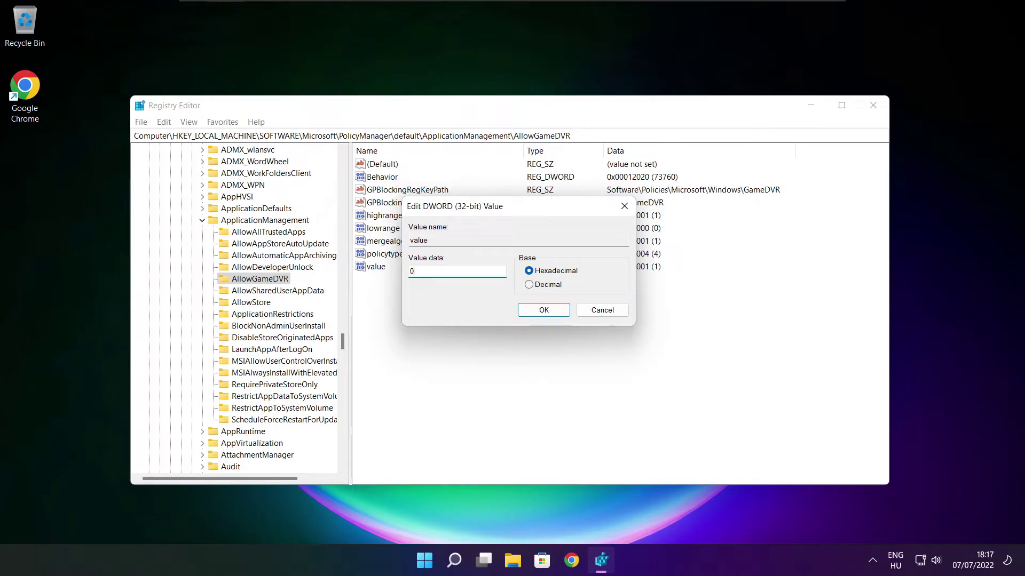
{"action": "left_click", "coordinate": [543, 311]}
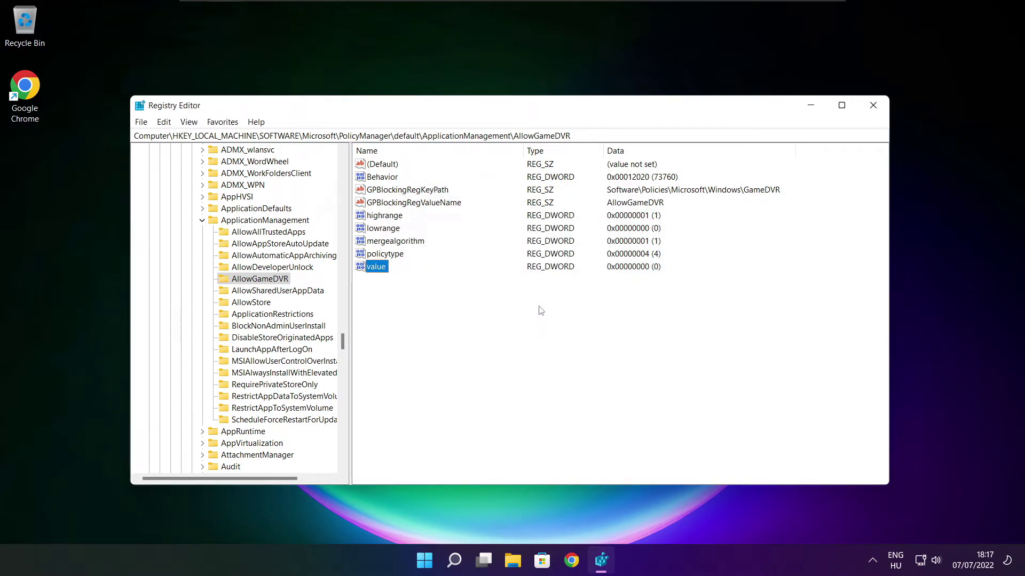
Step: Close Registry Editor and return to the DirectX End-User Runtime page in Chrome
{"action": "left_click", "coordinate": [874, 106]}
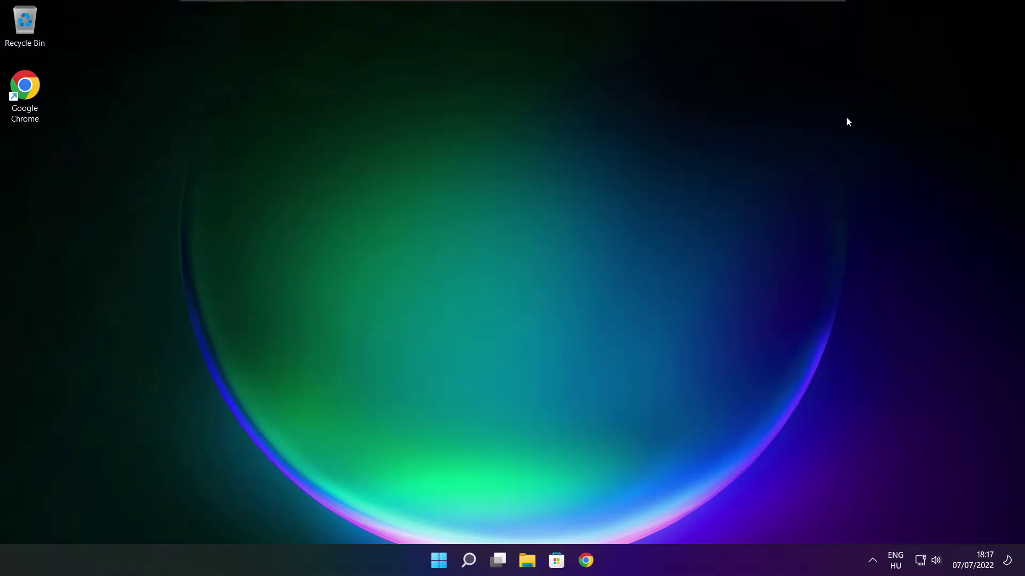
{"action": "left_click", "coordinate": [586, 561]}
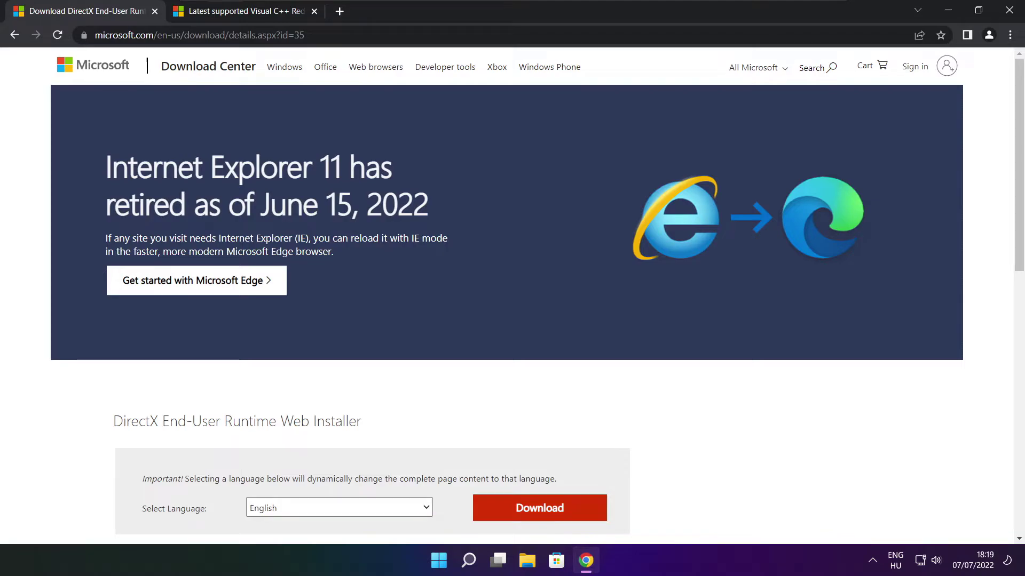
{"action": "key", "text": "ctrl+l"}
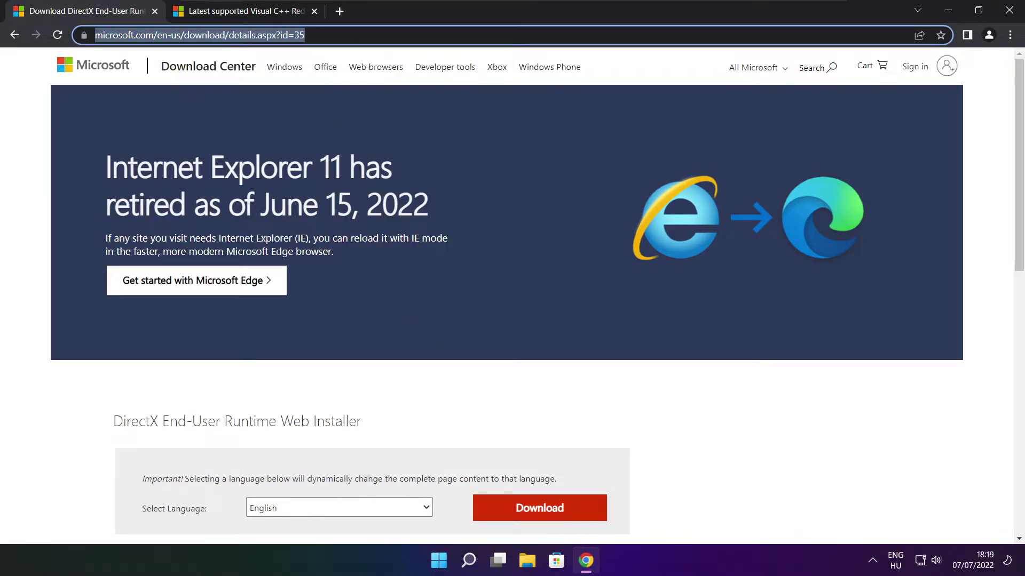
{"action": "key", "text": "End"}
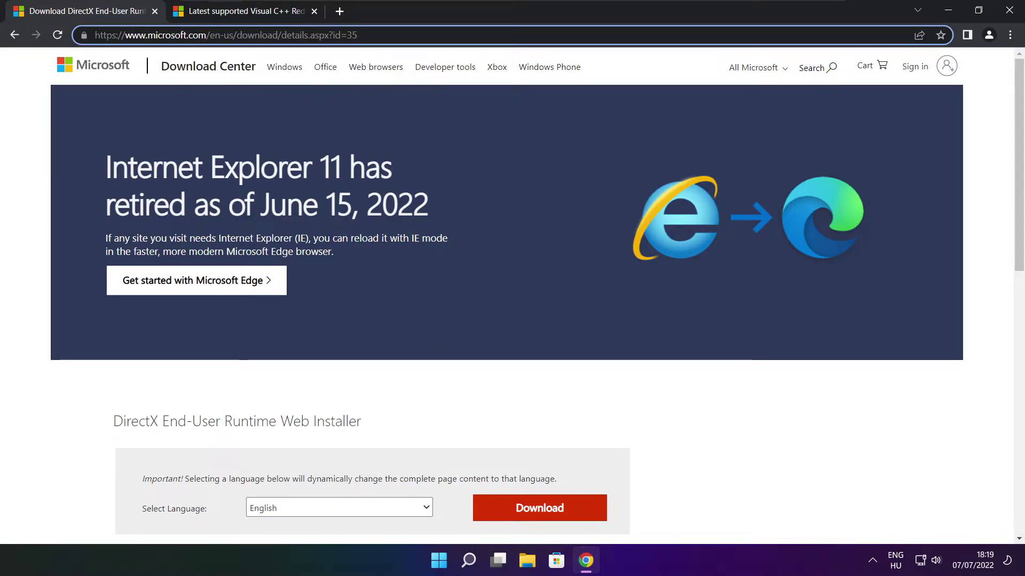
{"action": "left_click", "coordinate": [367, 383]}
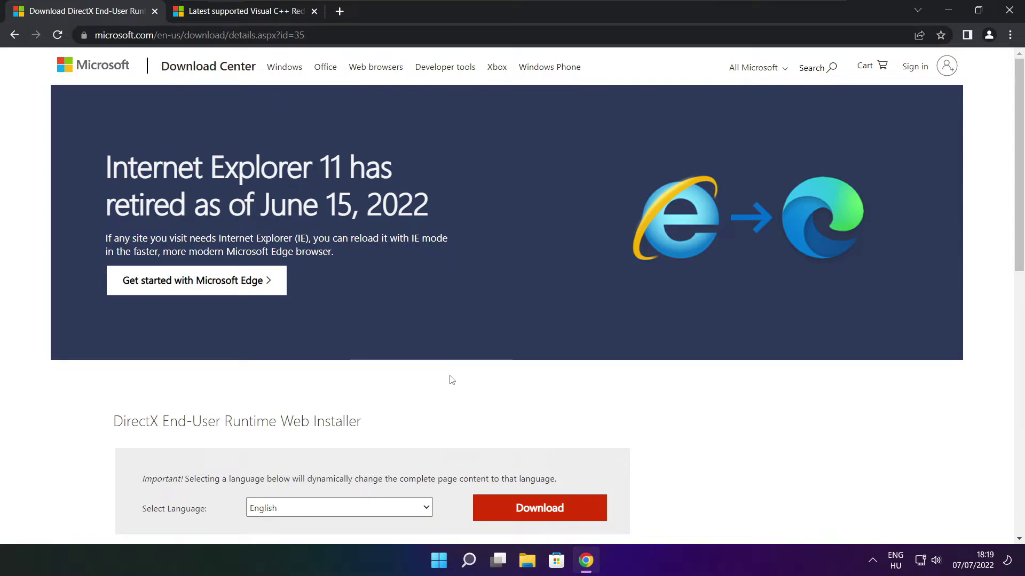
Step: Download the DirectX End-User Runtime Web Installer, dxwebsetup.exe
{"action": "scroll", "coordinate": [406, 237], "scroll_direction": "down", "scroll_amount": 3}
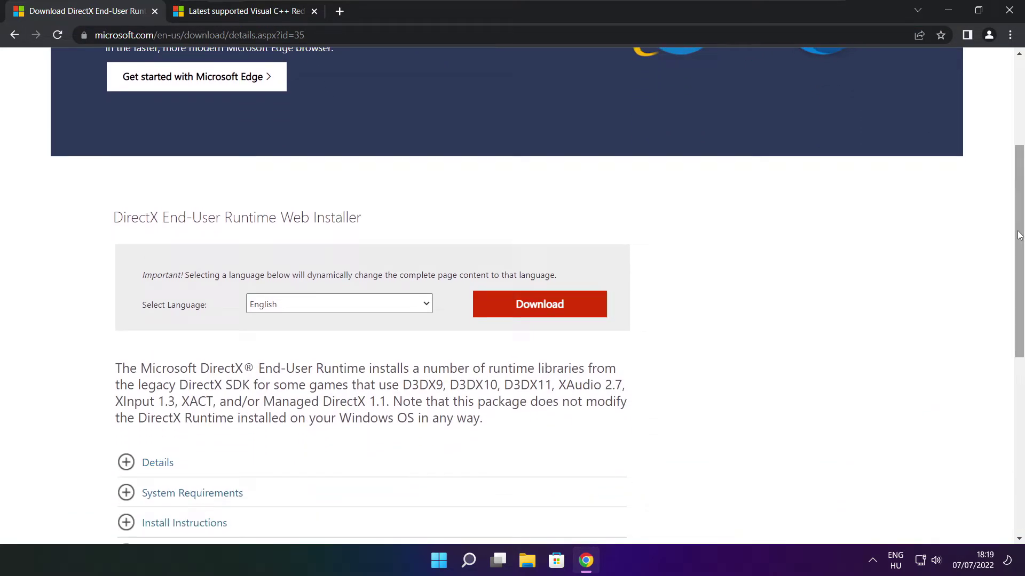
{"action": "left_click_drag", "start_coordinate": [380, 222], "coordinate": [434, 224]}
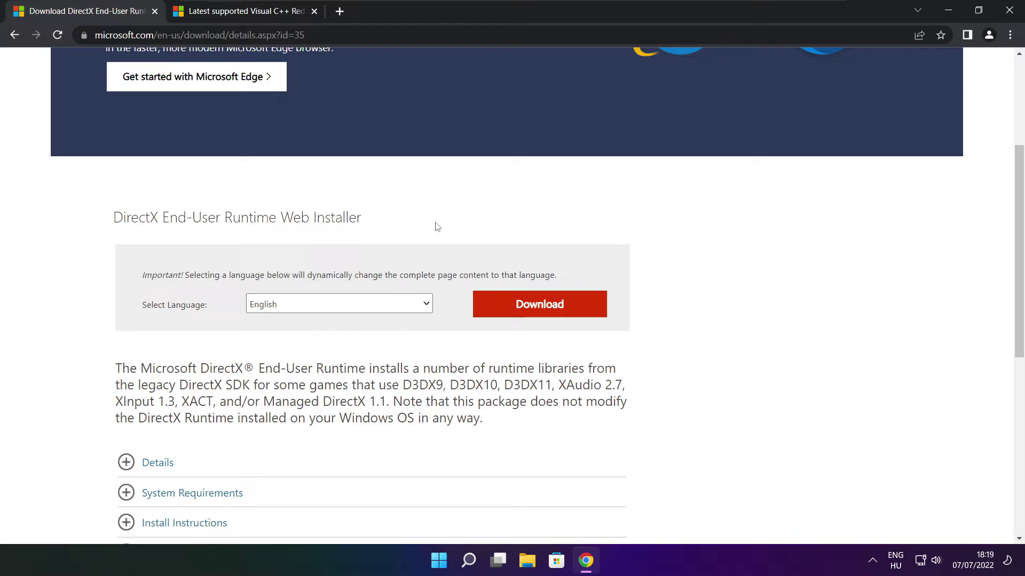
{"action": "left_click", "coordinate": [541, 309]}
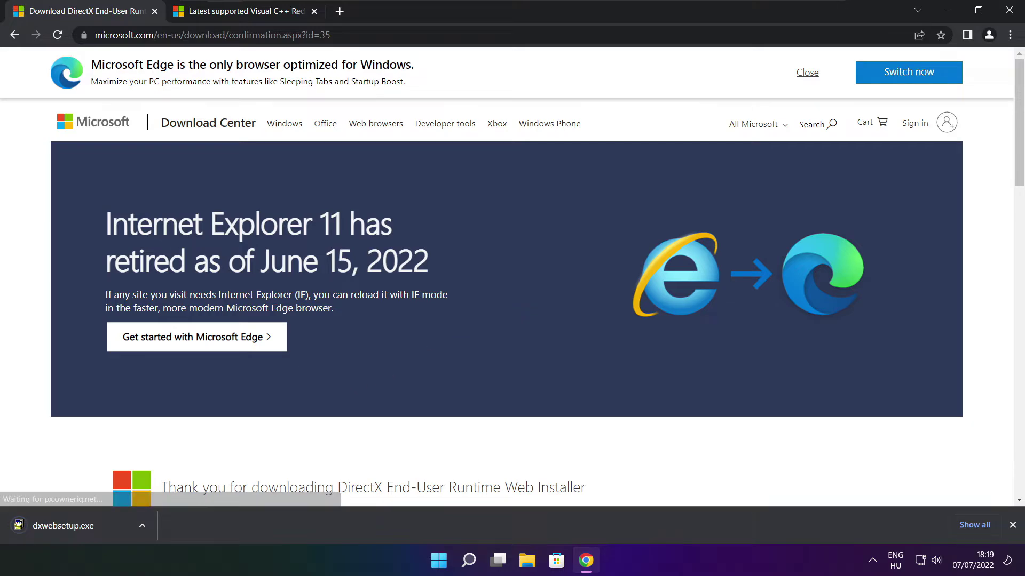
Step: Run dxwebsetup.exe, accept the license, skip past the Bing Bar offer, install DirectX and finish
{"action": "left_click", "coordinate": [96, 527]}
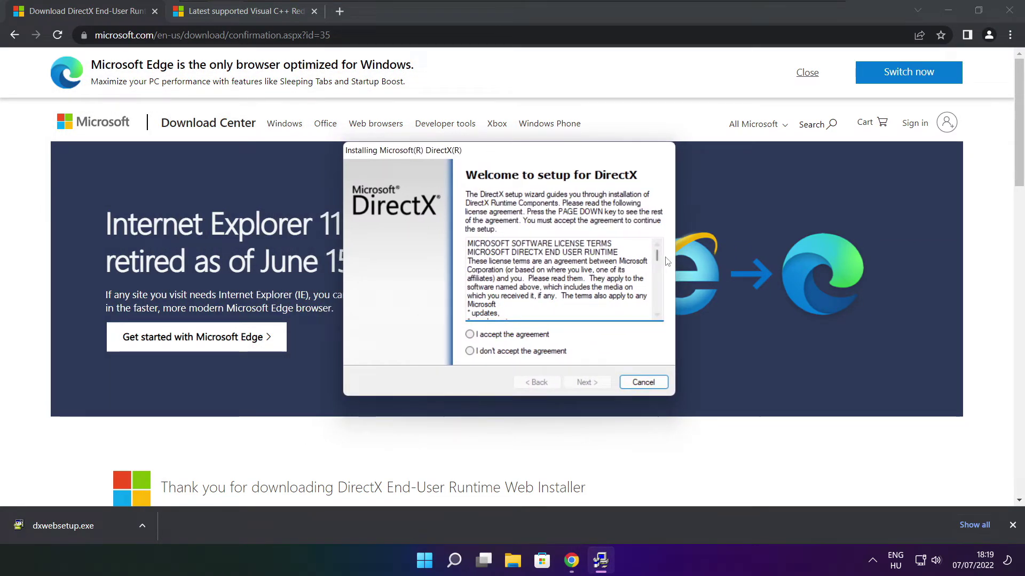
{"action": "left_click_drag", "start_coordinate": [657, 252], "coordinate": [655, 306]}
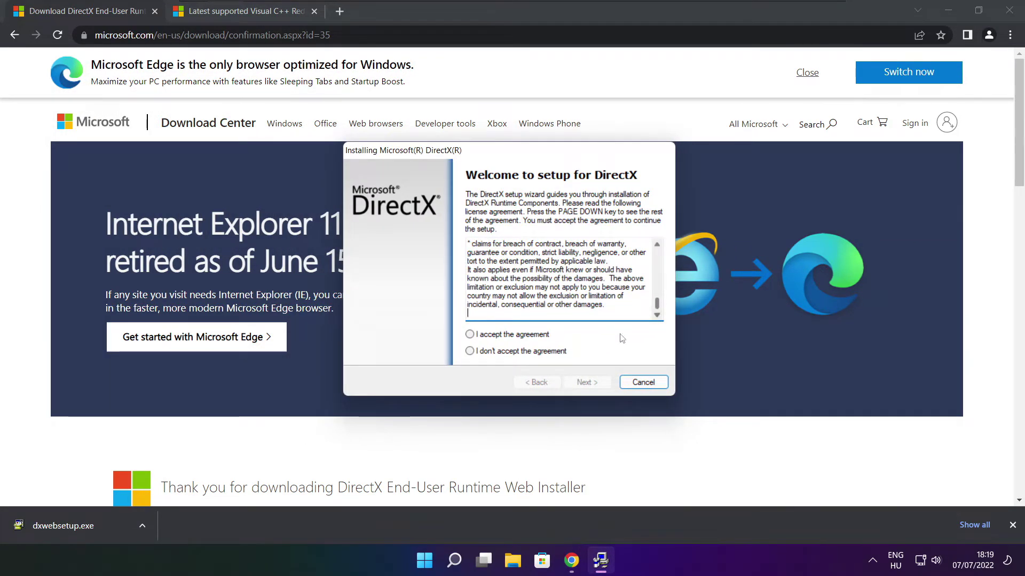
{"action": "left_click", "coordinate": [476, 336]}
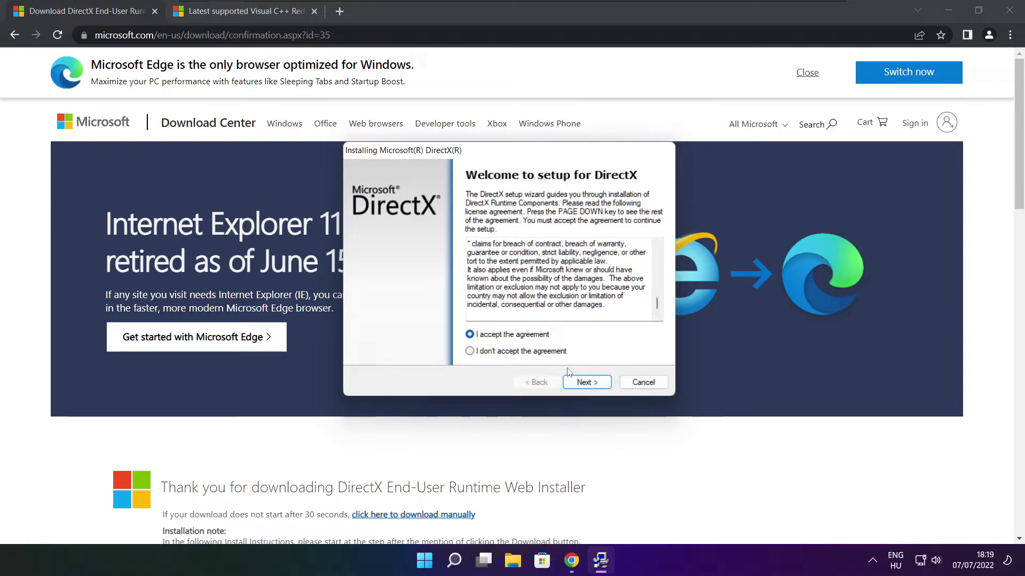
{"action": "left_click", "coordinate": [589, 382]}
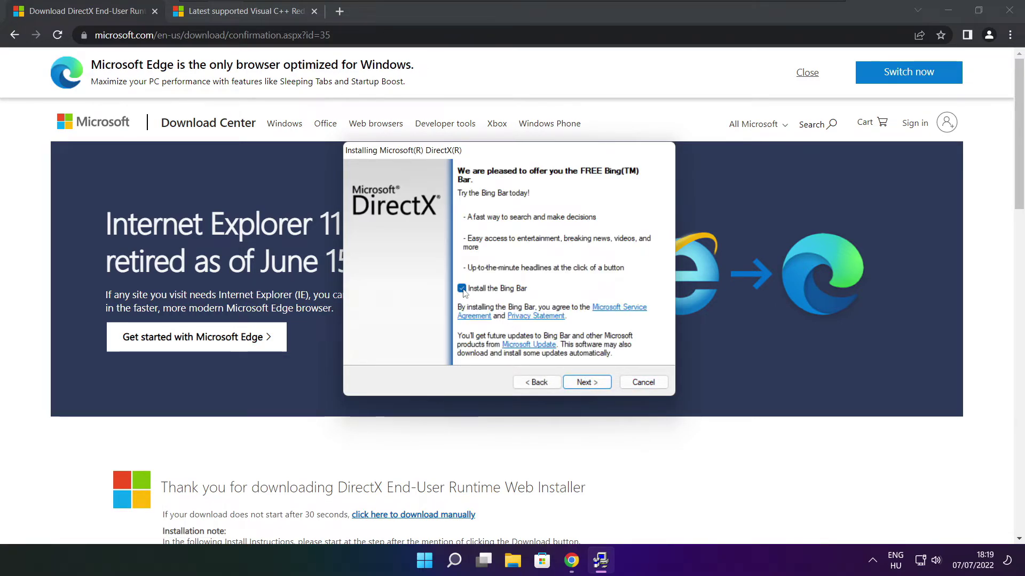
{"action": "left_click", "coordinate": [597, 385]}
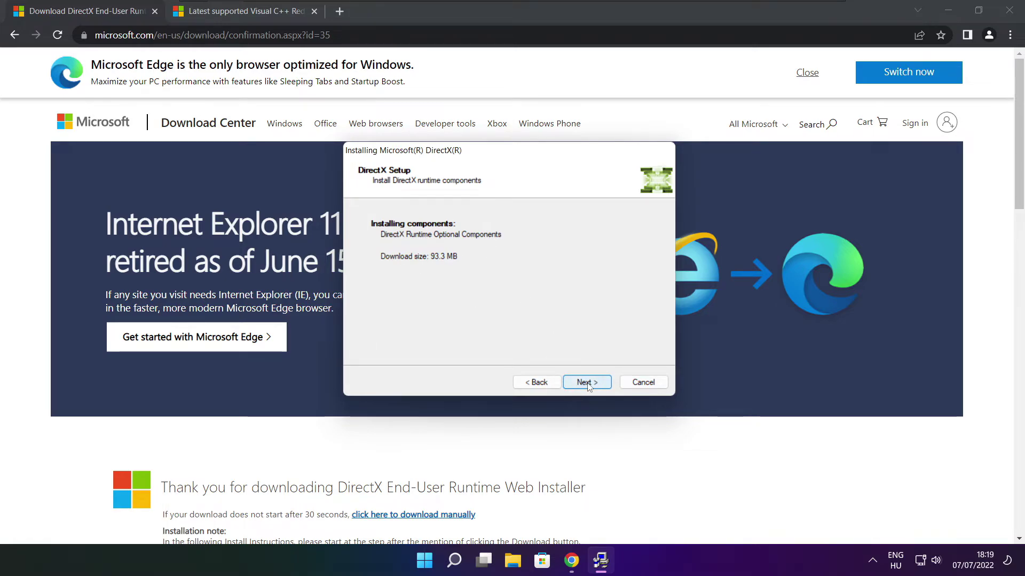
{"action": "left_click", "coordinate": [587, 383]}
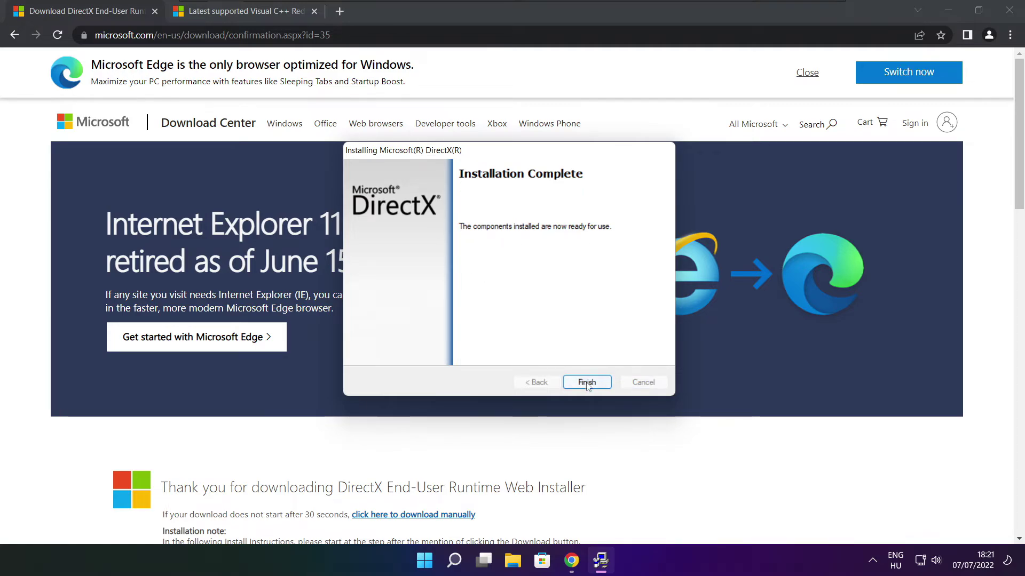
{"action": "left_click", "coordinate": [587, 383]}
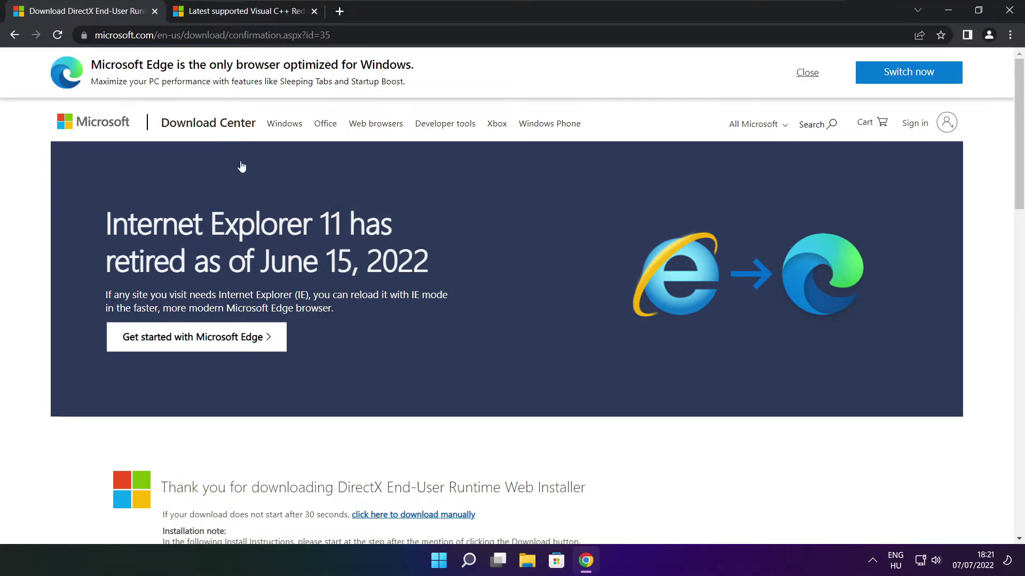
Step: Close the DirectX tab and scroll to the Visual C++ Redistributable download table
{"action": "left_click", "coordinate": [155, 12]}
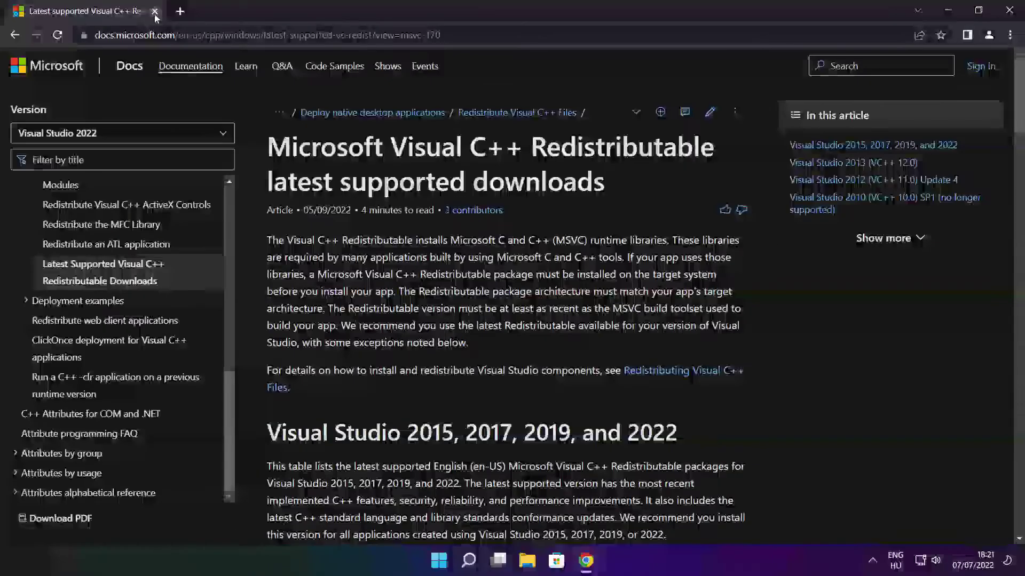
{"action": "key", "text": "ctrl+l"}
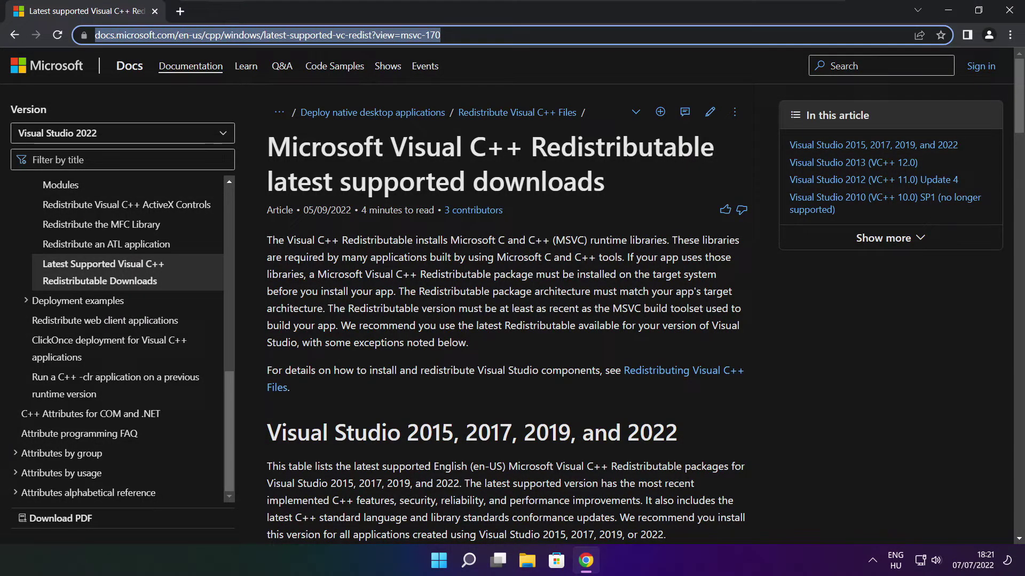
{"action": "key", "text": "End"}
{"action": "left_click", "coordinate": [508, 65]}
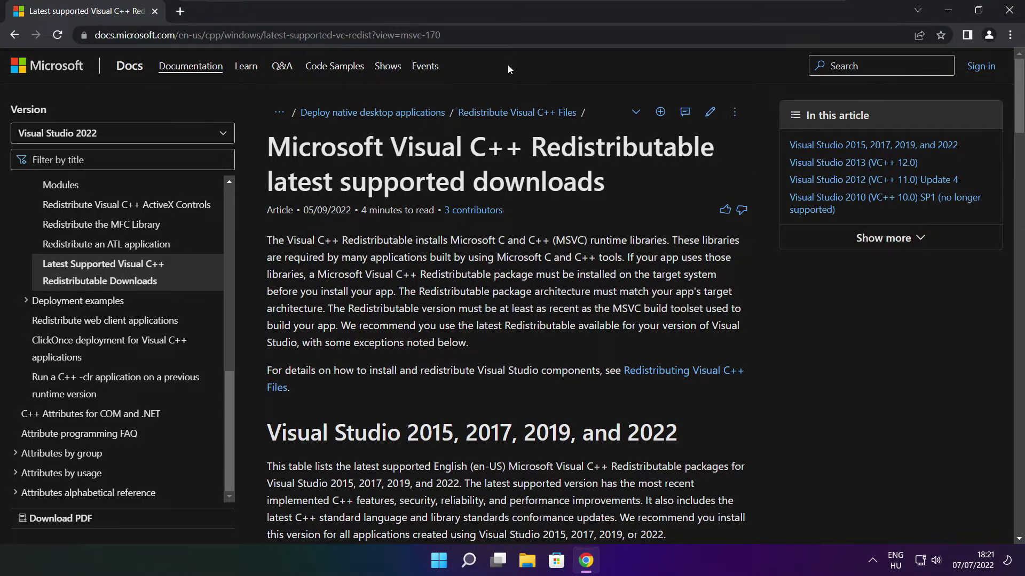
{"action": "left_click_drag", "start_coordinate": [1017, 101], "coordinate": [1014, 148]}
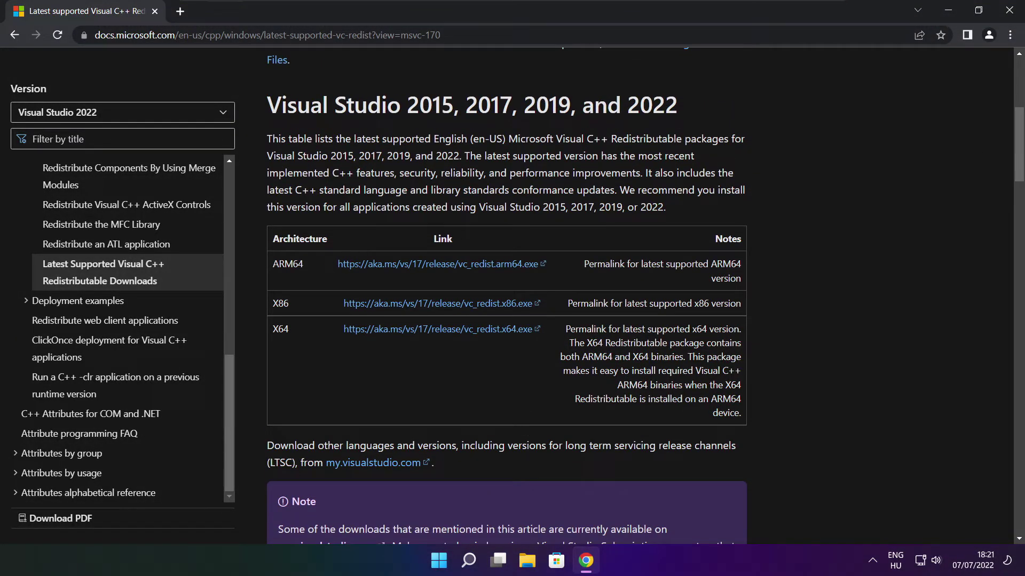
{"action": "left_click_drag", "start_coordinate": [271, 262], "coordinate": [688, 366]}
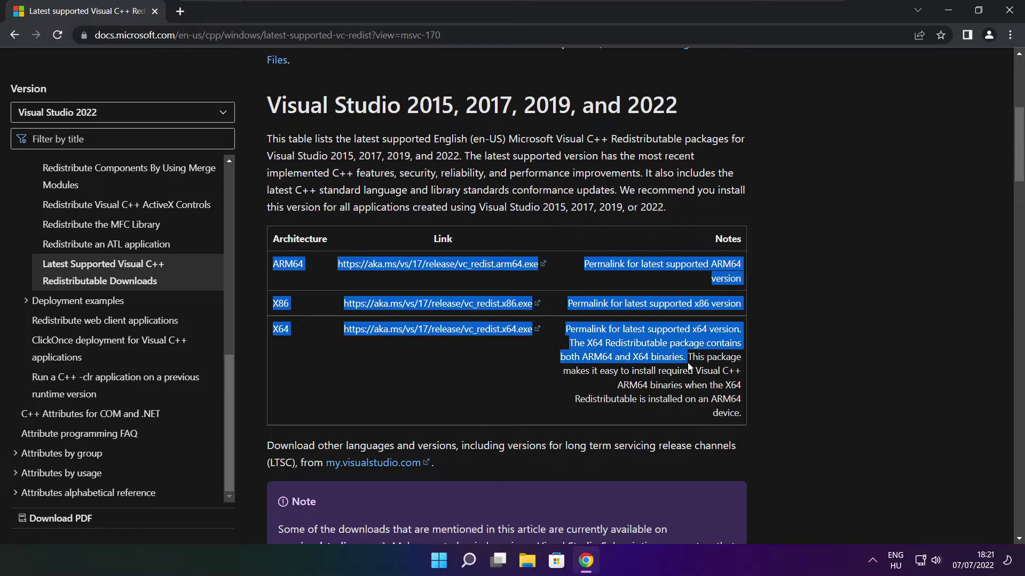
{"action": "left_click", "coordinate": [689, 366]}
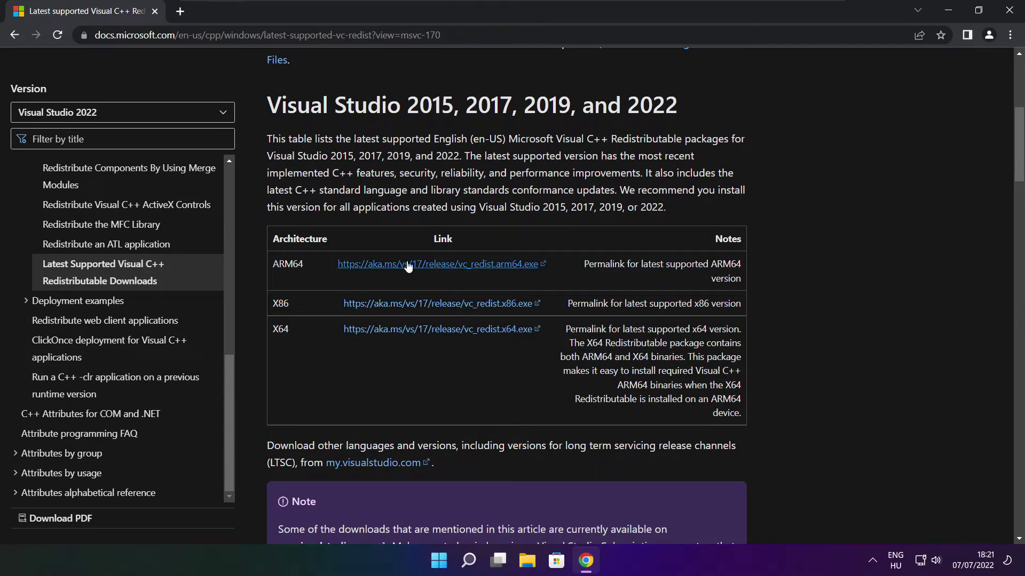
Step: Download the ARM64, x86 and x64 Visual C++ redistributable installers
{"action": "left_click", "coordinate": [424, 268]}
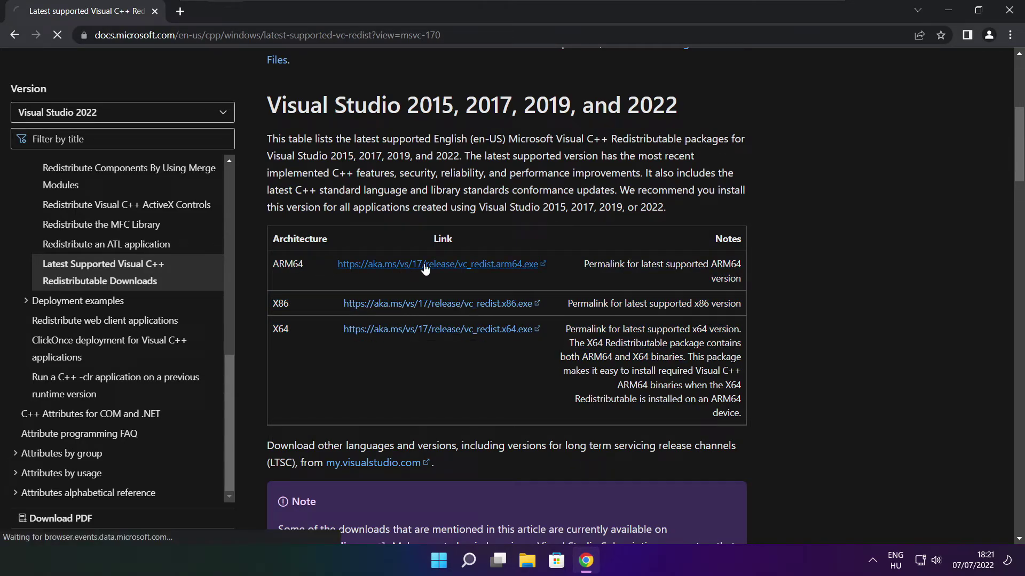
{"action": "left_click", "coordinate": [423, 308]}
{"action": "left_click", "coordinate": [422, 330]}
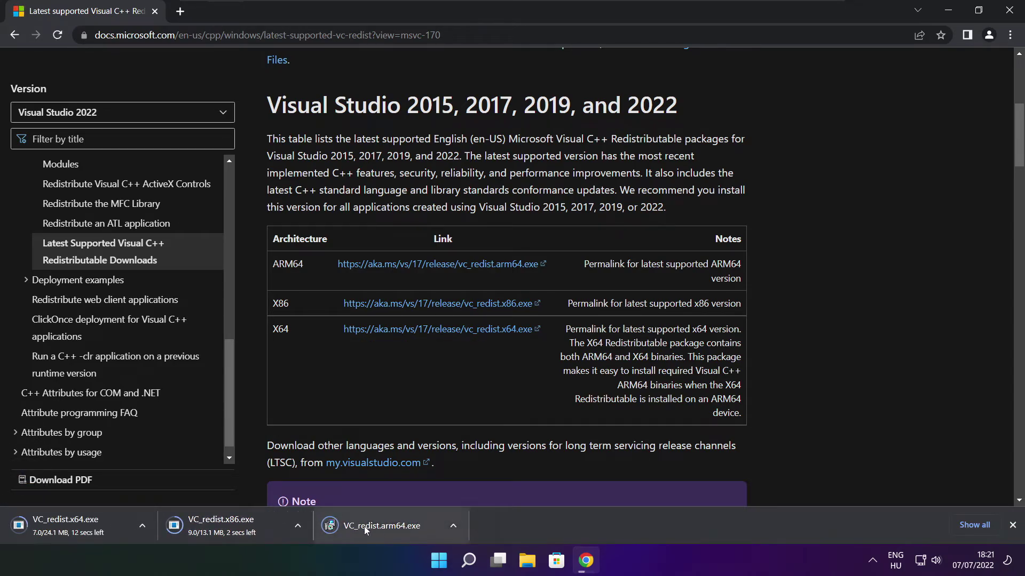
Step: Try installing the ARM64 redistributable, then close its failed setup
{"action": "left_click", "coordinate": [390, 527]}
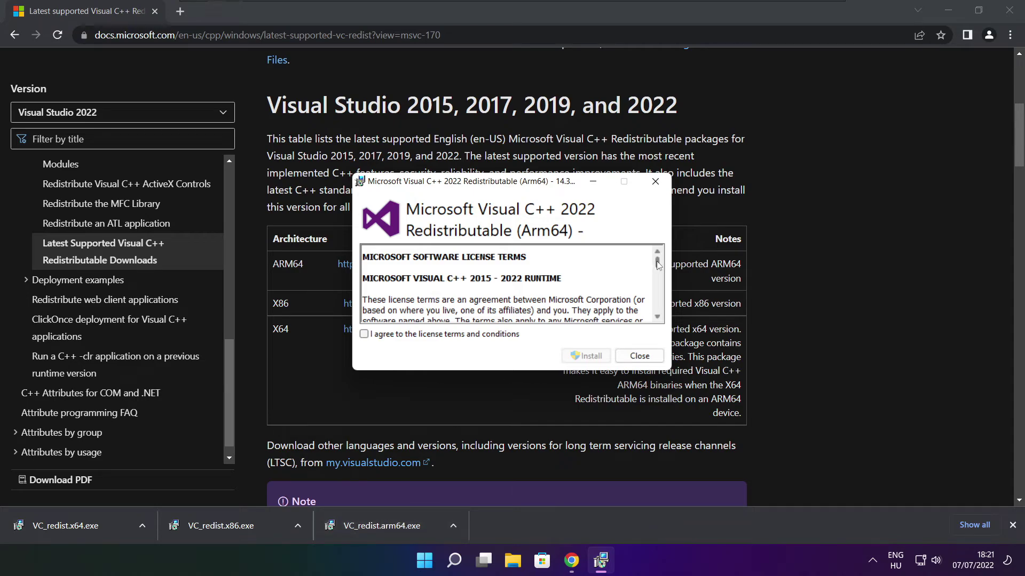
{"action": "left_click_drag", "start_coordinate": [658, 265], "coordinate": [657, 315]}
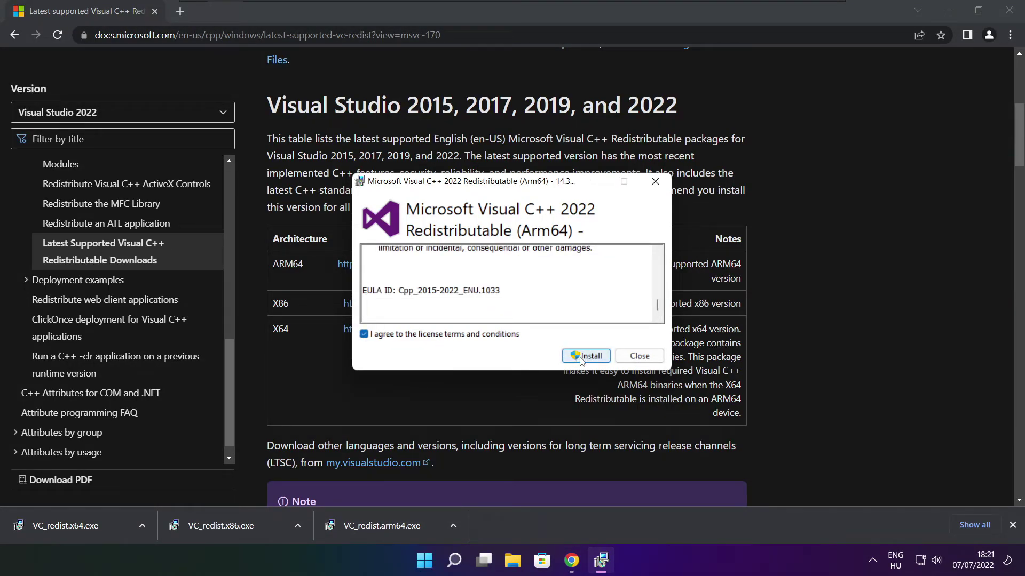
{"action": "left_click", "coordinate": [584, 356]}
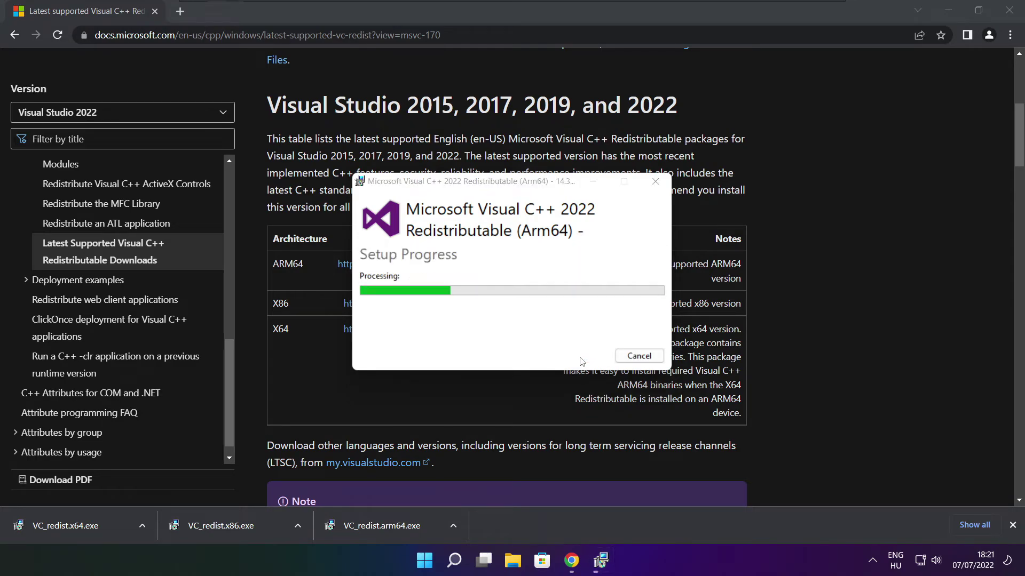
{"action": "left_click", "coordinate": [639, 356]}
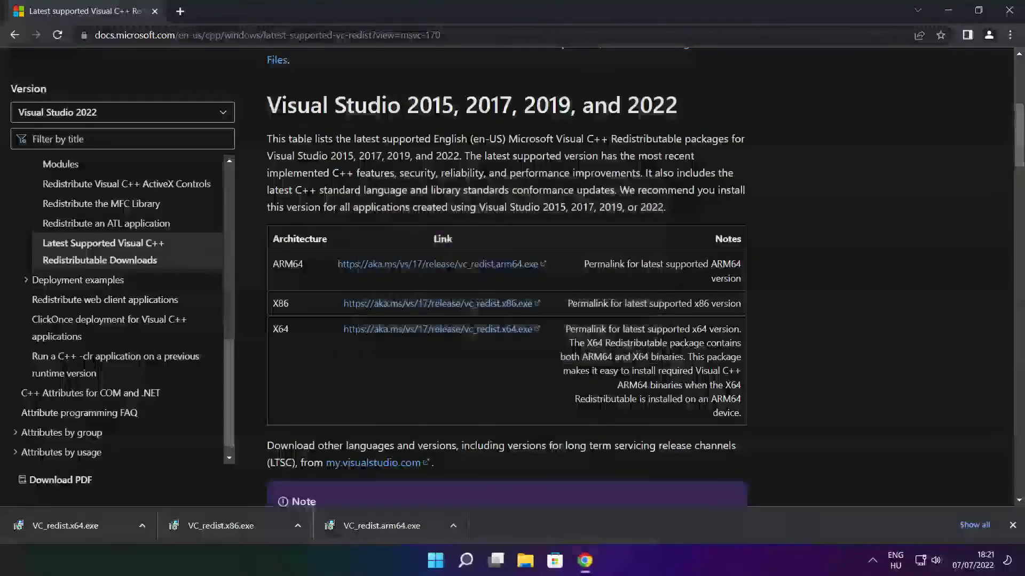
Step: Install the x86 Visual C++ redistributable after accepting its license terms
{"action": "left_click", "coordinate": [241, 526]}
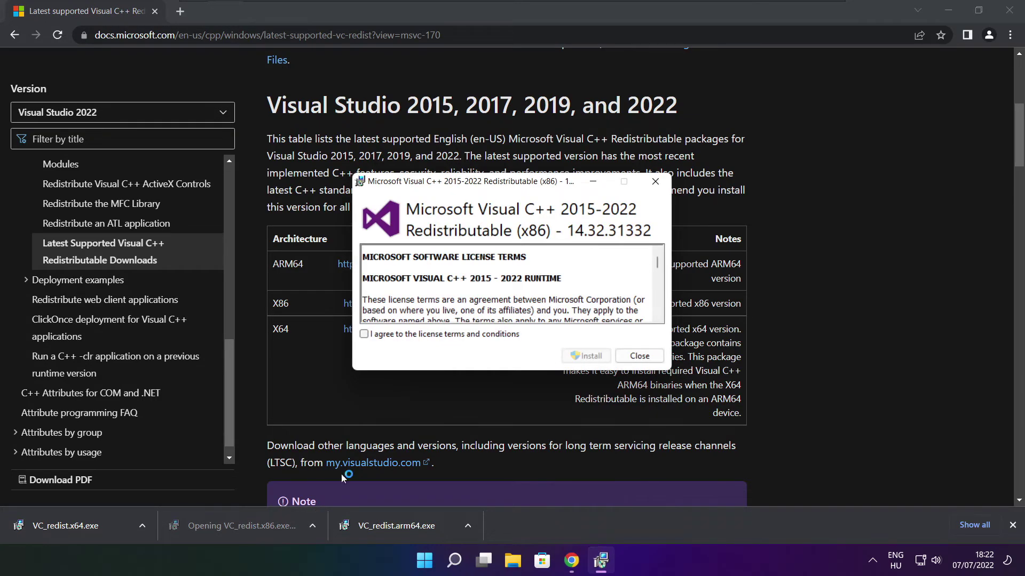
{"action": "left_click_drag", "start_coordinate": [659, 265], "coordinate": [657, 312]}
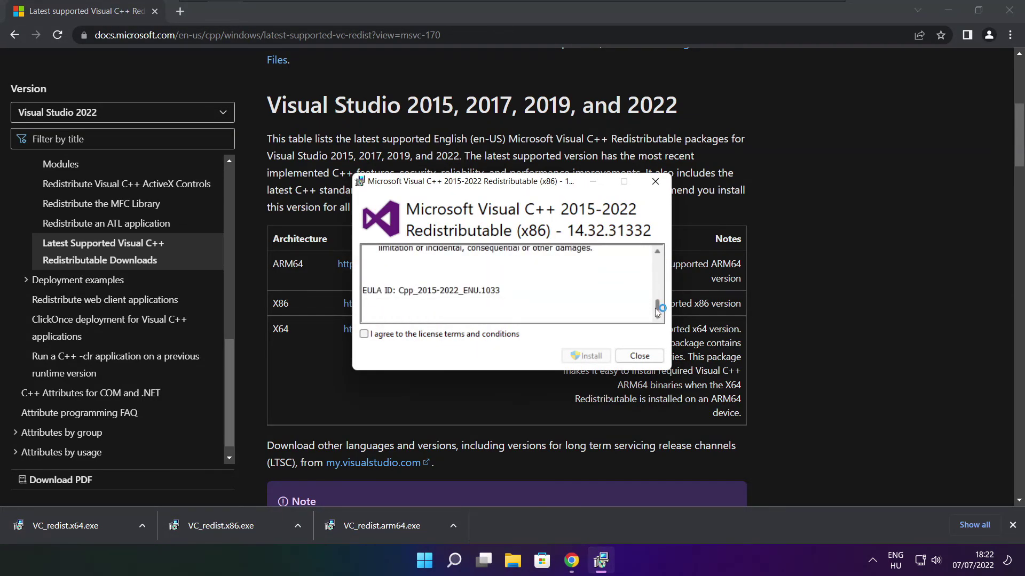
{"action": "left_click", "coordinate": [365, 335]}
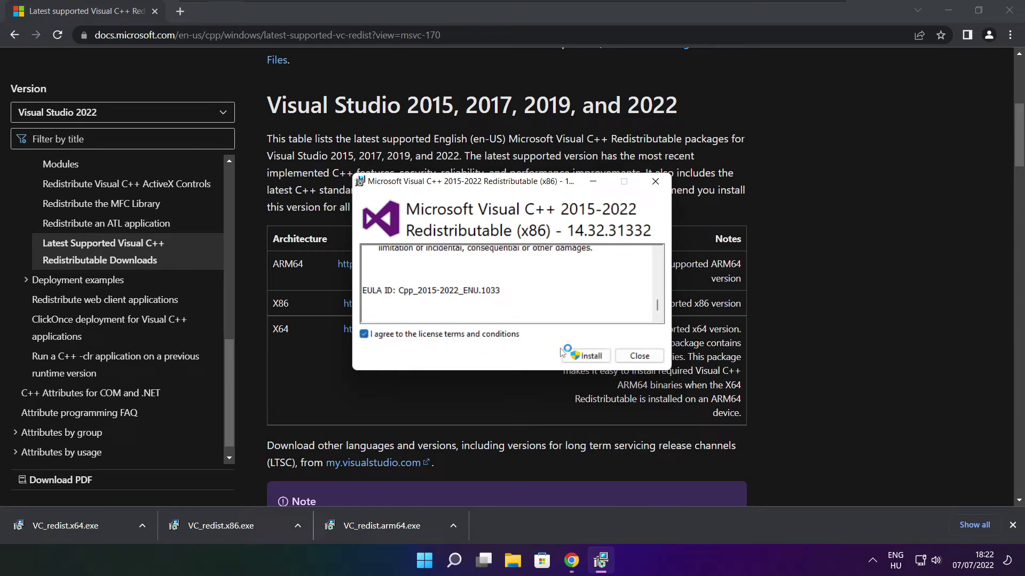
{"action": "left_click", "coordinate": [584, 355]}
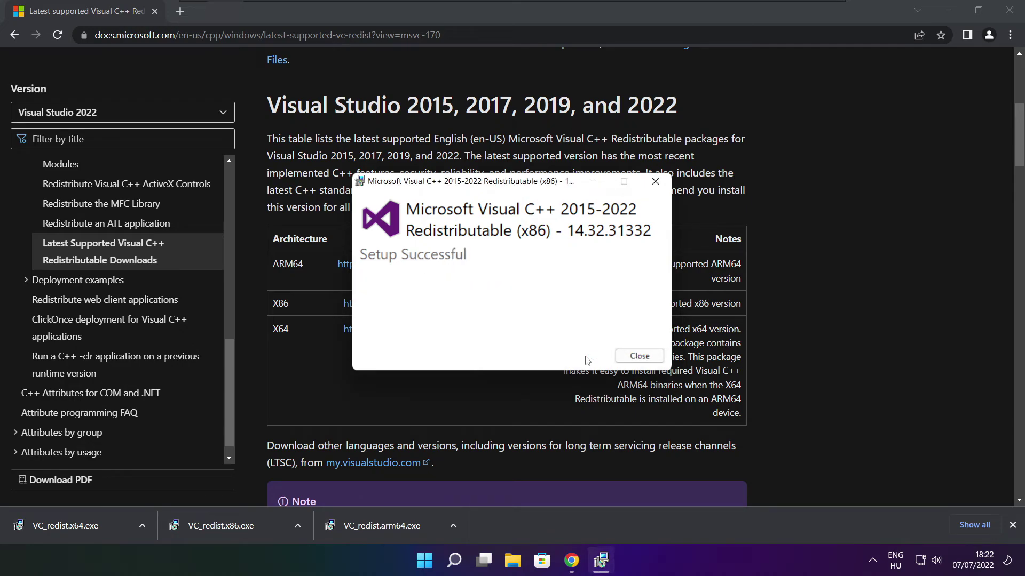
{"action": "left_click", "coordinate": [640, 356]}
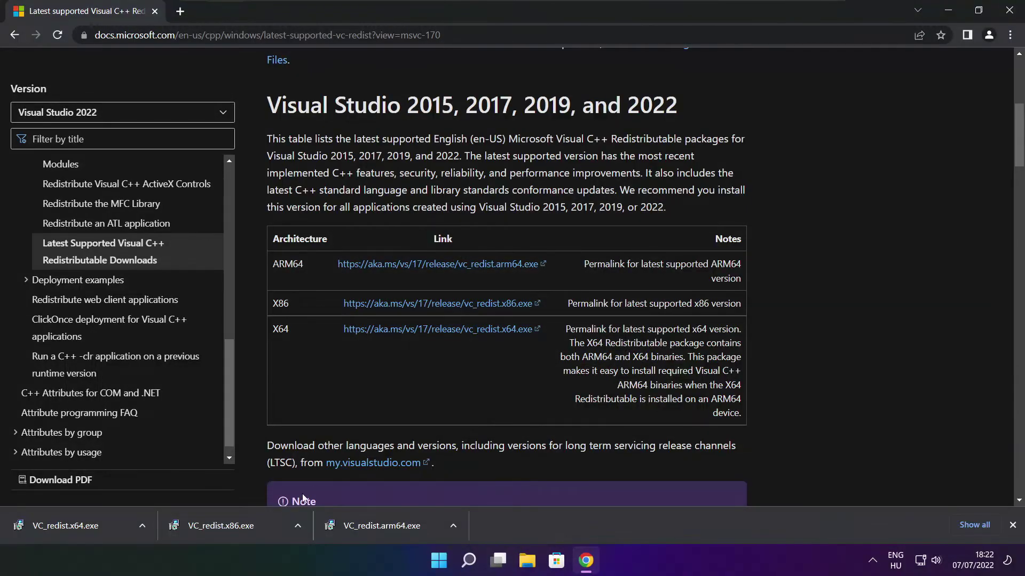
Step: Install the x64 Visual C++ redistributable 14.32.31332 after accepting its license terms
{"action": "left_click", "coordinate": [86, 525]}
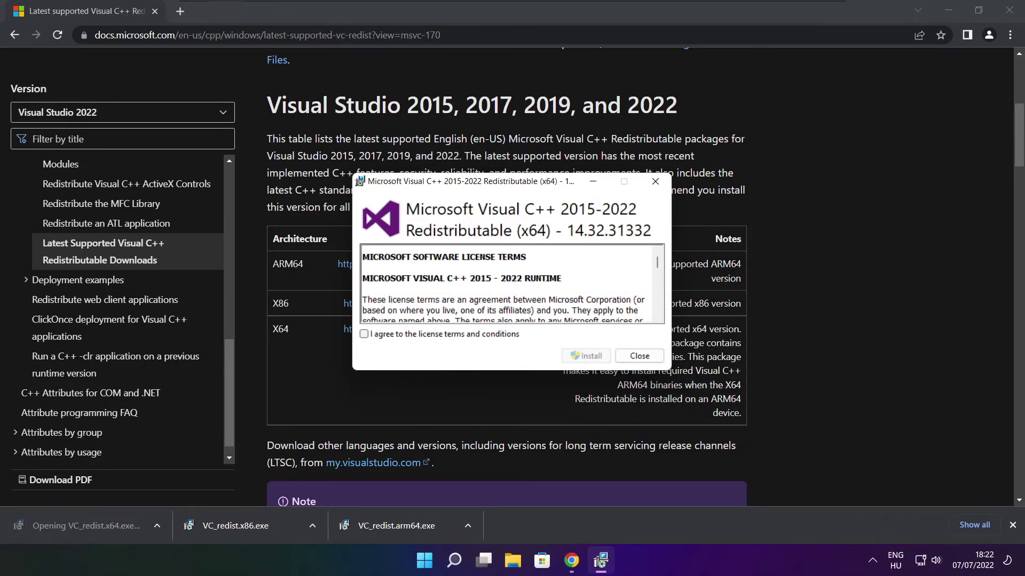
{"action": "left_click_drag", "start_coordinate": [657, 262], "coordinate": [657, 306]}
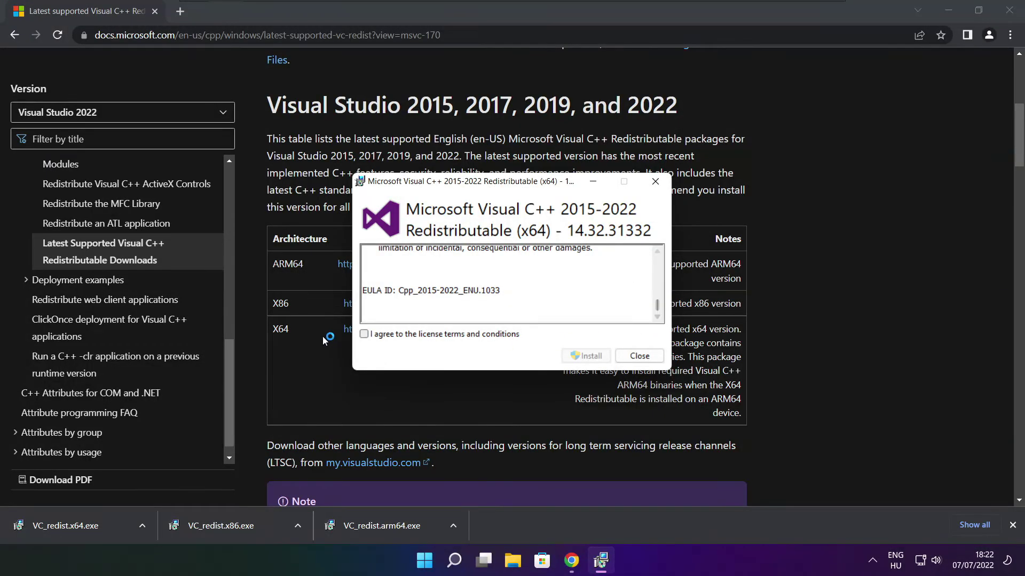
{"action": "left_click", "coordinate": [365, 335]}
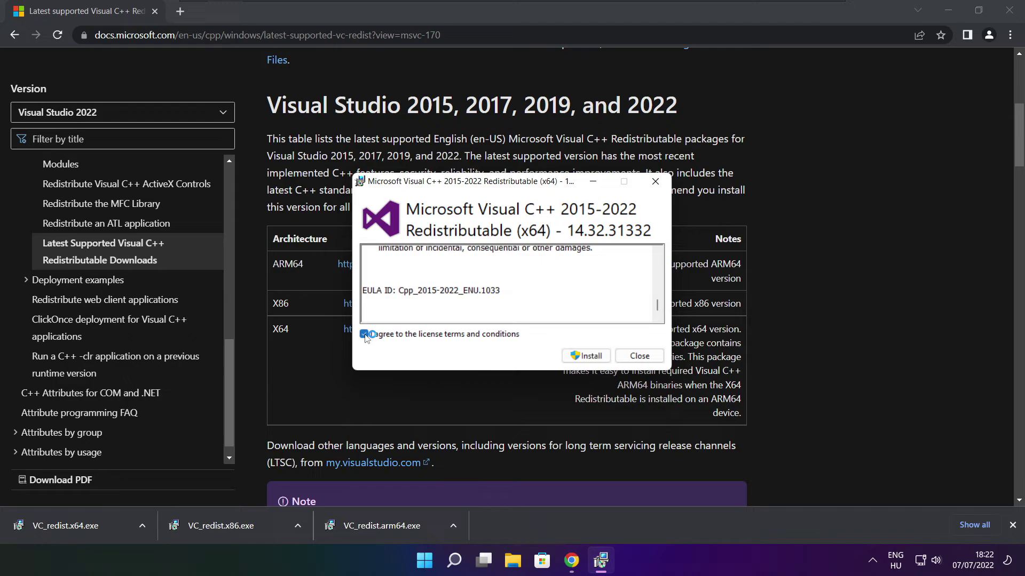
{"action": "left_click", "coordinate": [588, 359]}
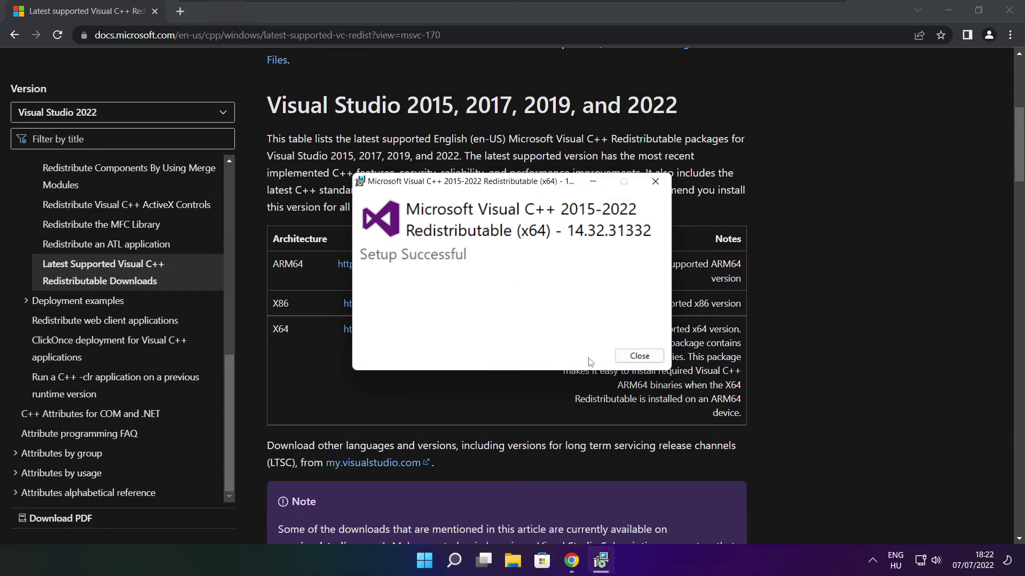
{"action": "left_click", "coordinate": [640, 356]}
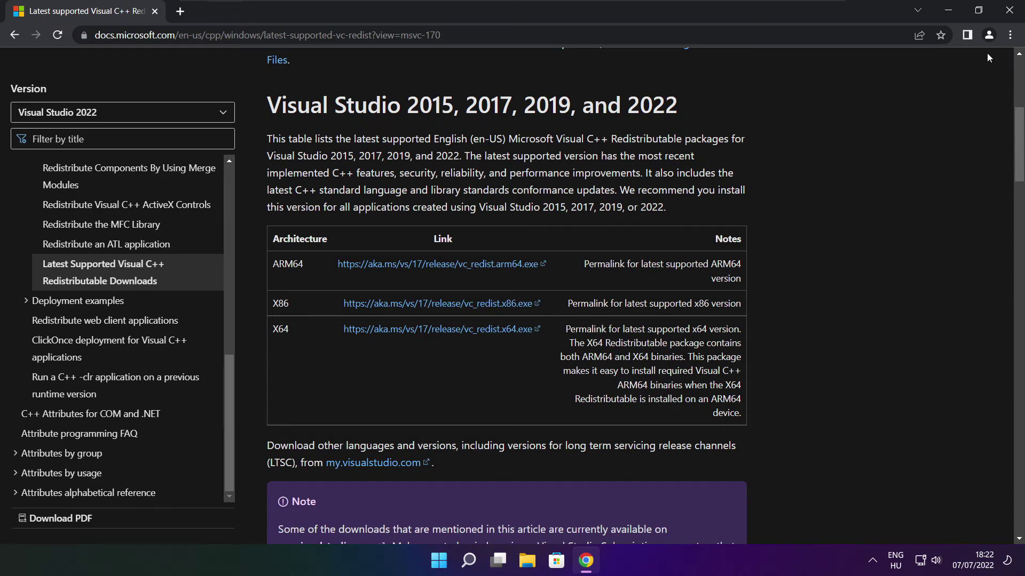
Step: Close Chrome and restart the PC from the Start menu's power options
{"action": "left_click", "coordinate": [1011, 12]}
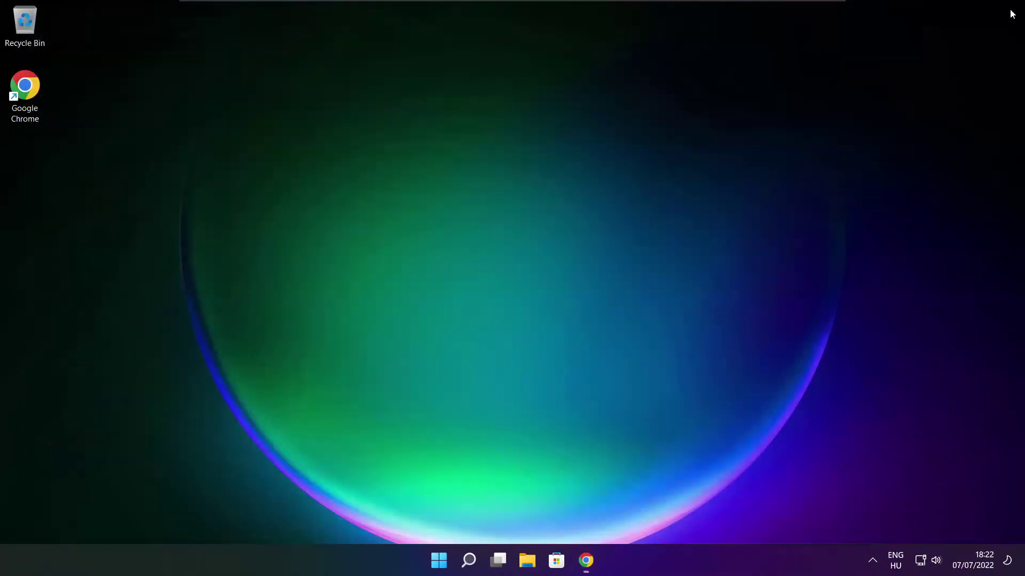
{"action": "left_click", "coordinate": [439, 564]}
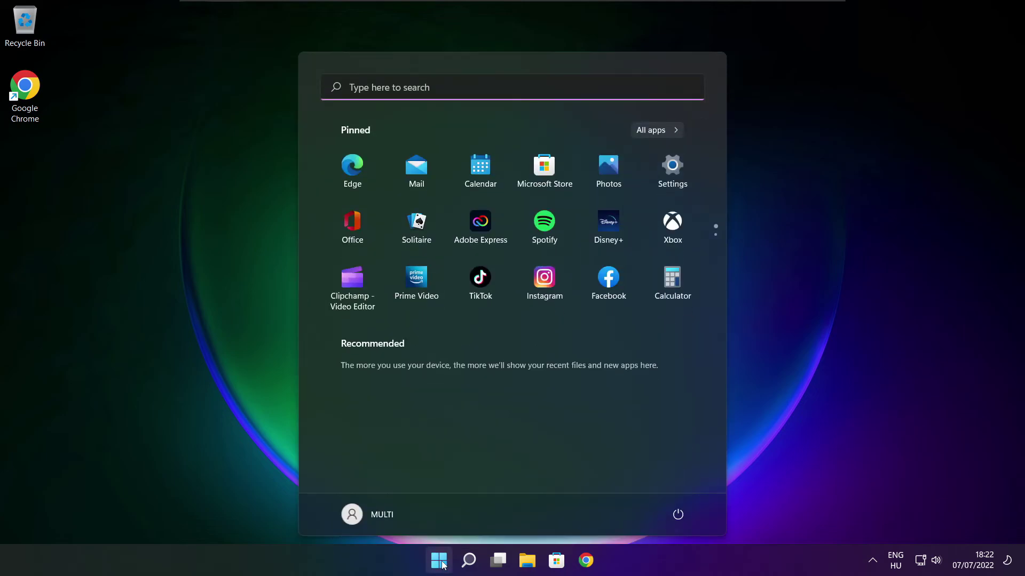
{"action": "left_click", "coordinate": [677, 515]}
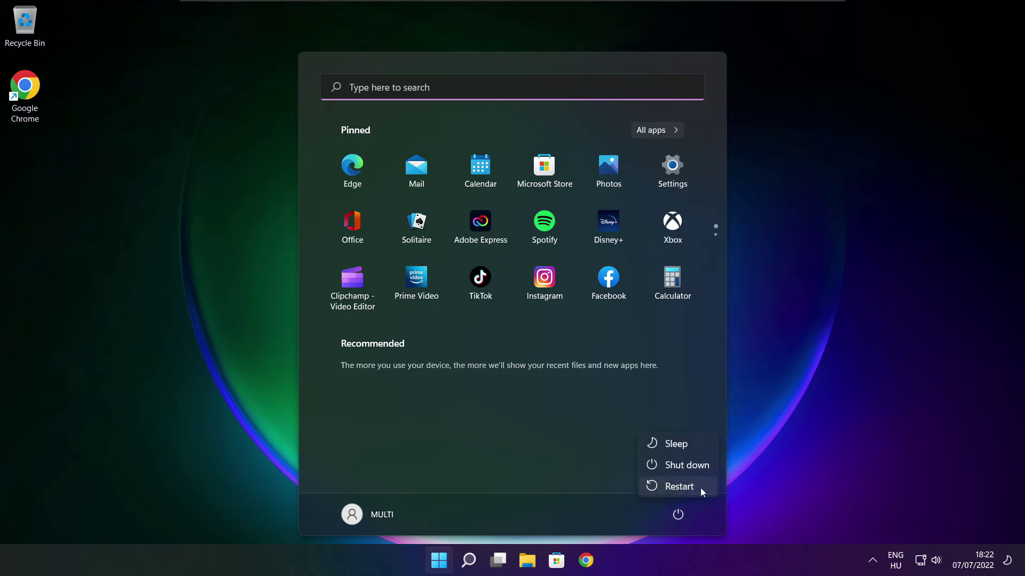
{"action": "left_click", "coordinate": [685, 488]}
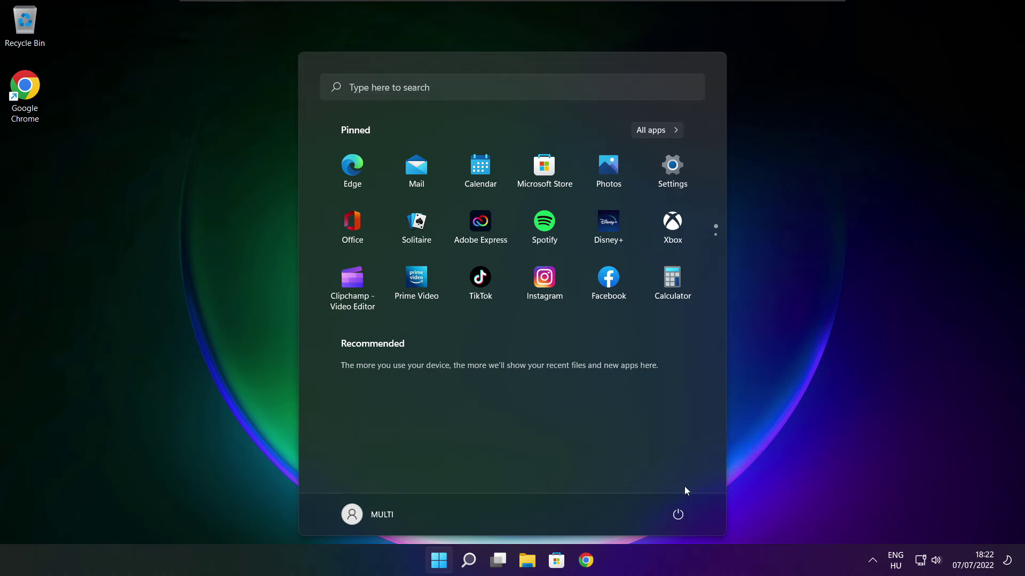